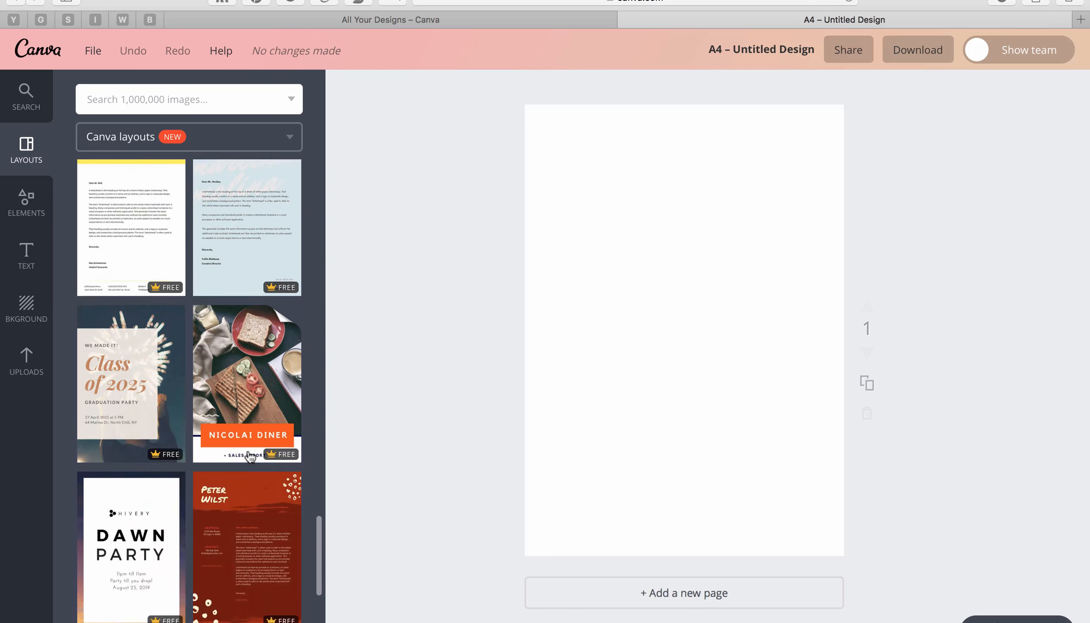
# Browse the Canva layouts and apply the "Jazz Festival" poster with overlapping circles to the blank A4 page.
pyautogui.scroll(4, 250, 456)
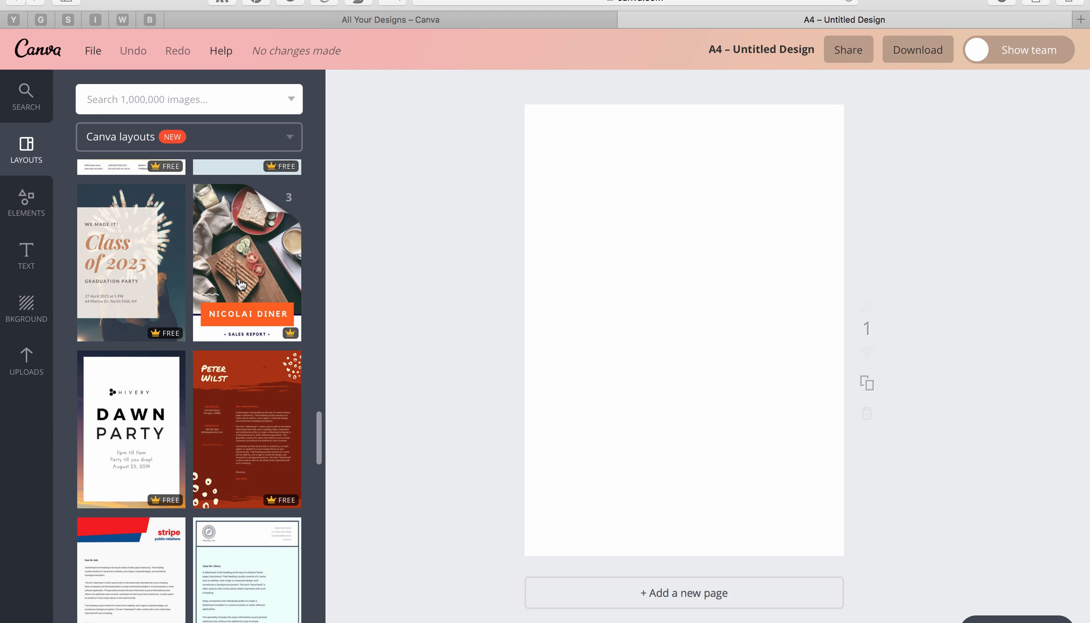
pyautogui.scroll(-10, 241, 284)
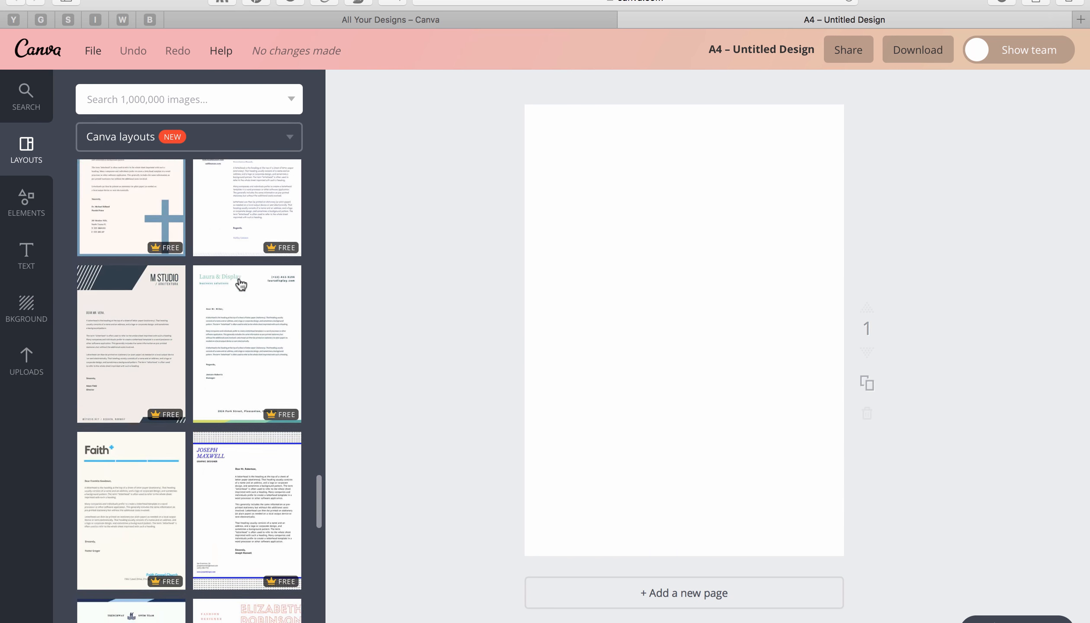
pyautogui.scroll(-4, 241, 284)
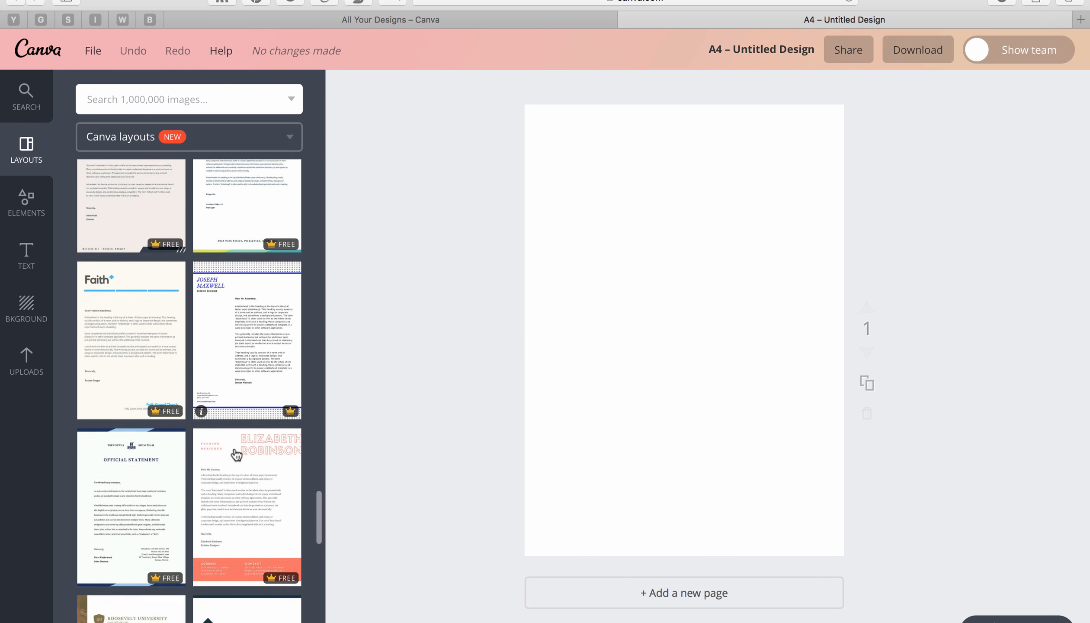
pyautogui.scroll(-8, 236, 454)
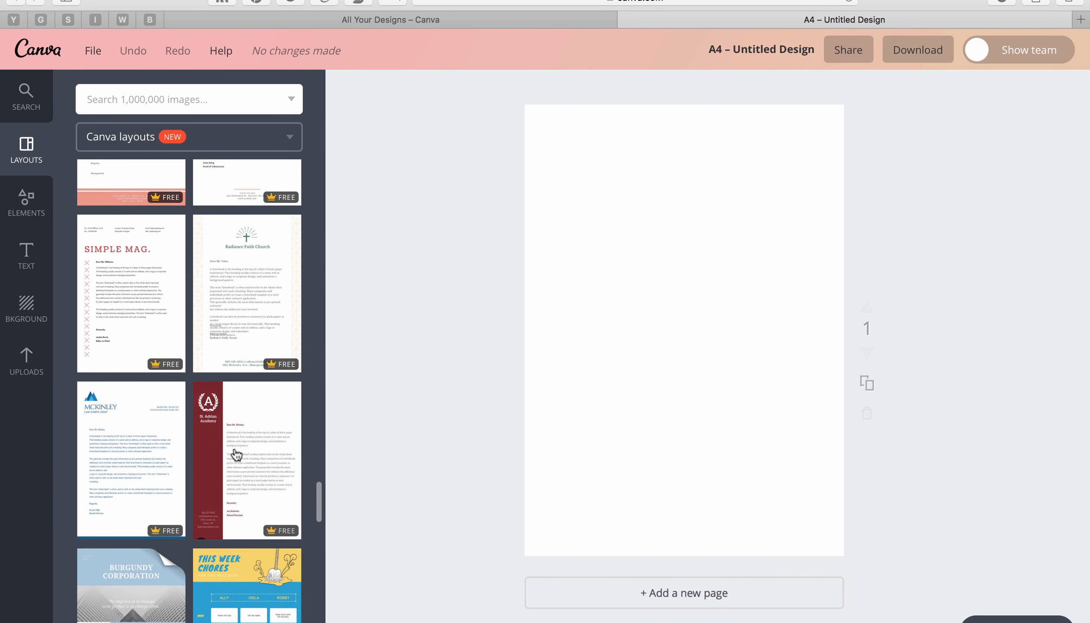
pyautogui.scroll(-10, 236, 454)
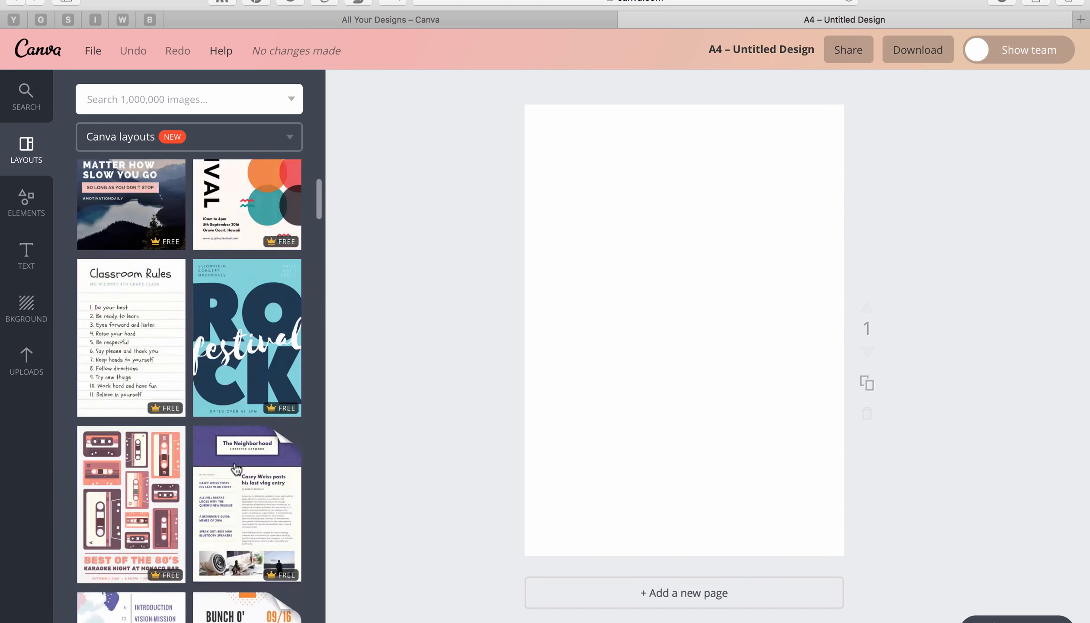
pyautogui.scroll(2, 236, 469)
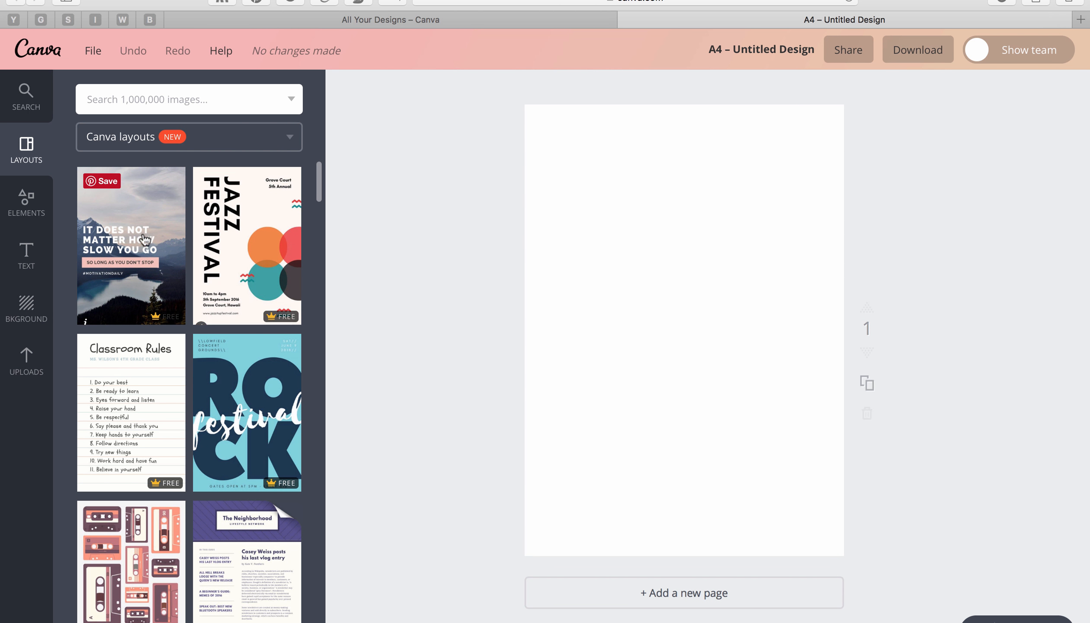
pyautogui.click(250, 236)
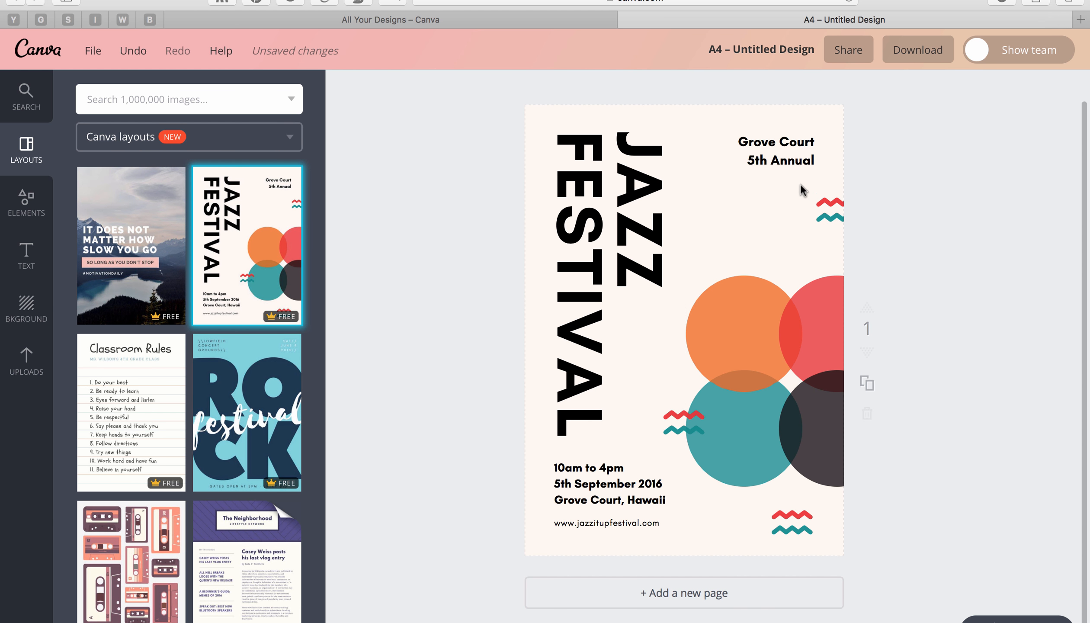
# Dismiss the lunch reminder that covers the page header.
pyautogui.click(783, 140)
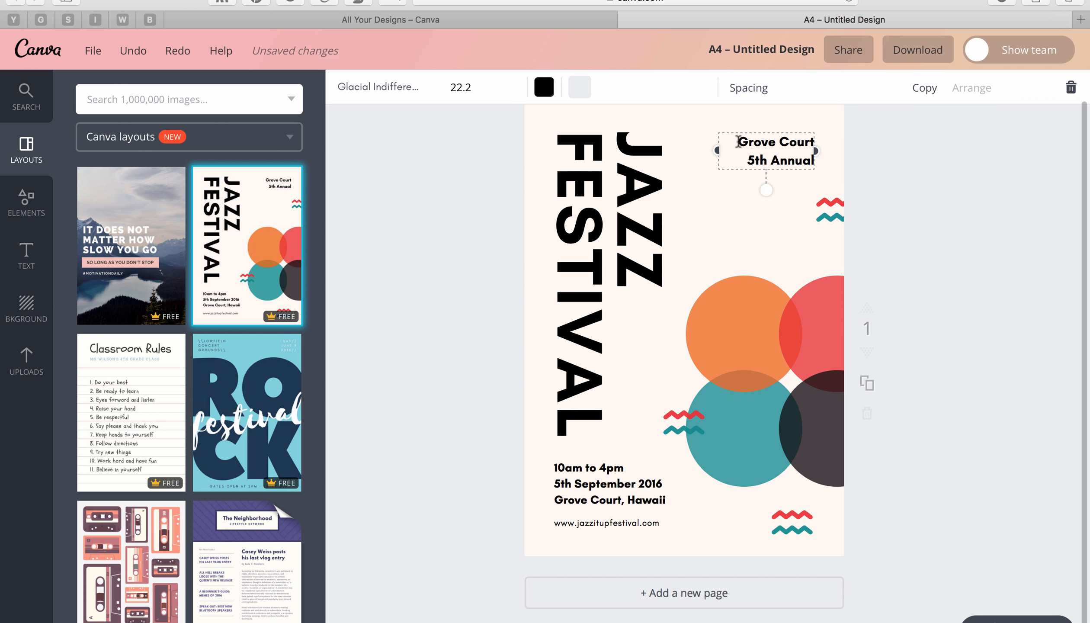
pyautogui.click(890, 190)
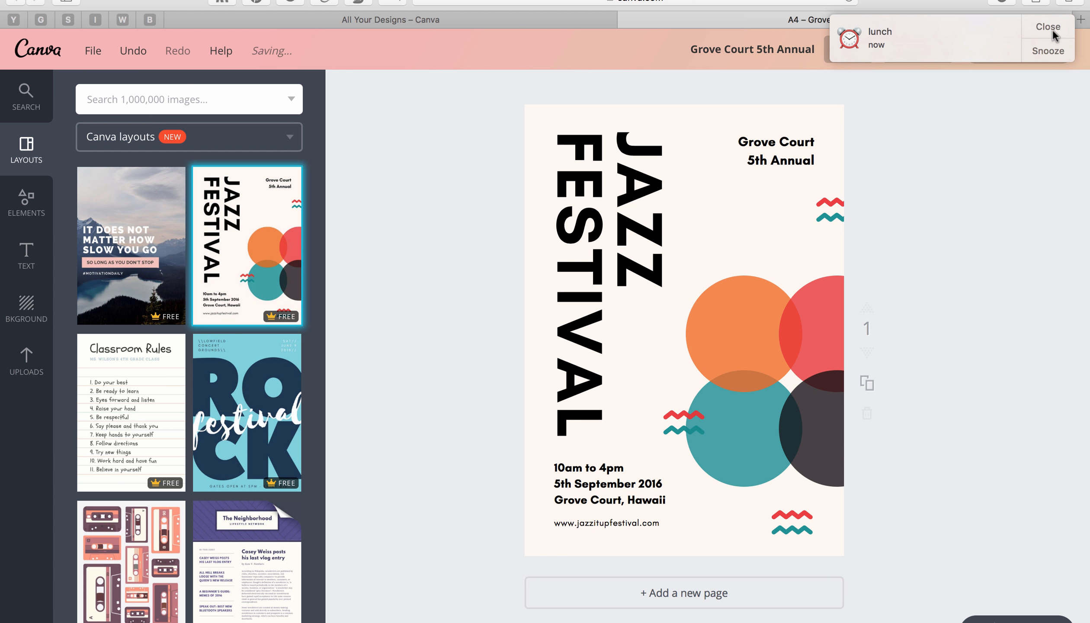
pyautogui.click(1053, 31)
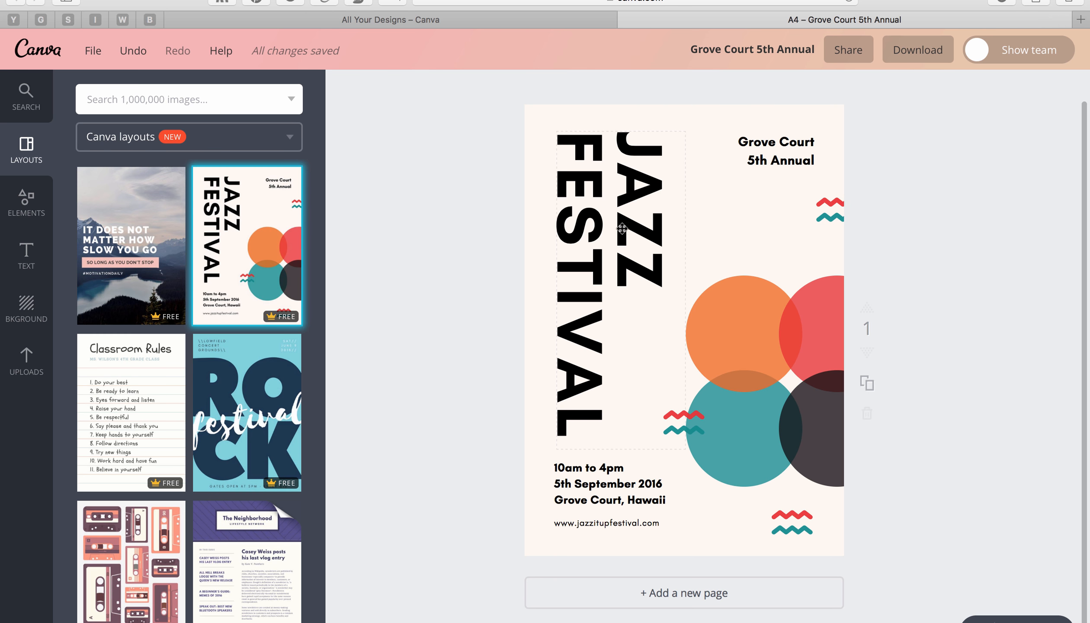
pyautogui.click(632, 253)
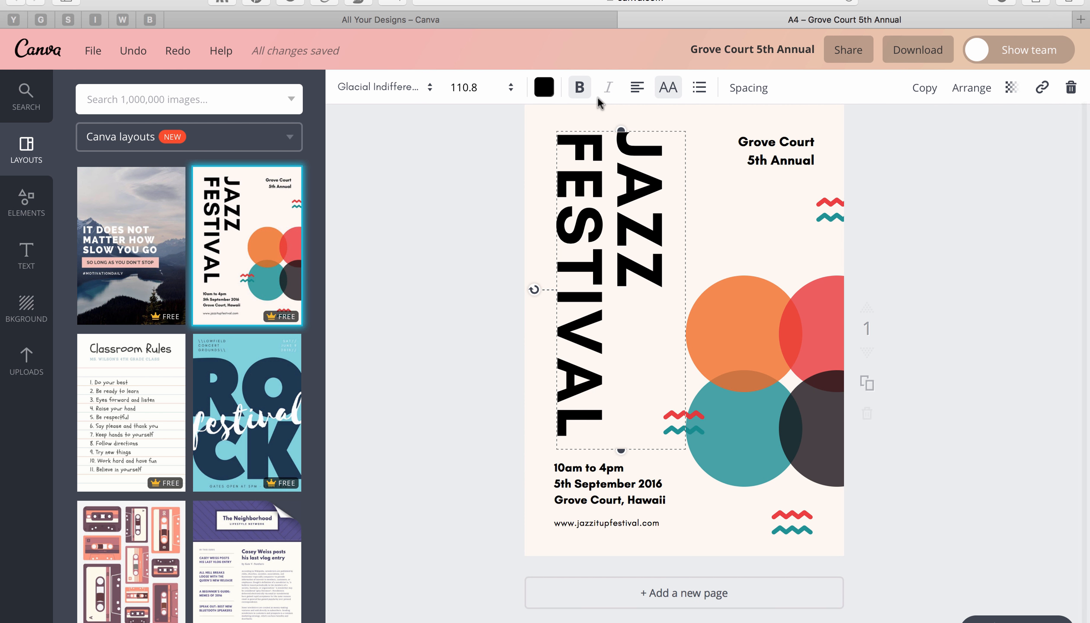
# Recolour the orange circle with the darker brand pink and the red circle with the darker brand yellow.
pyautogui.click(741, 354)
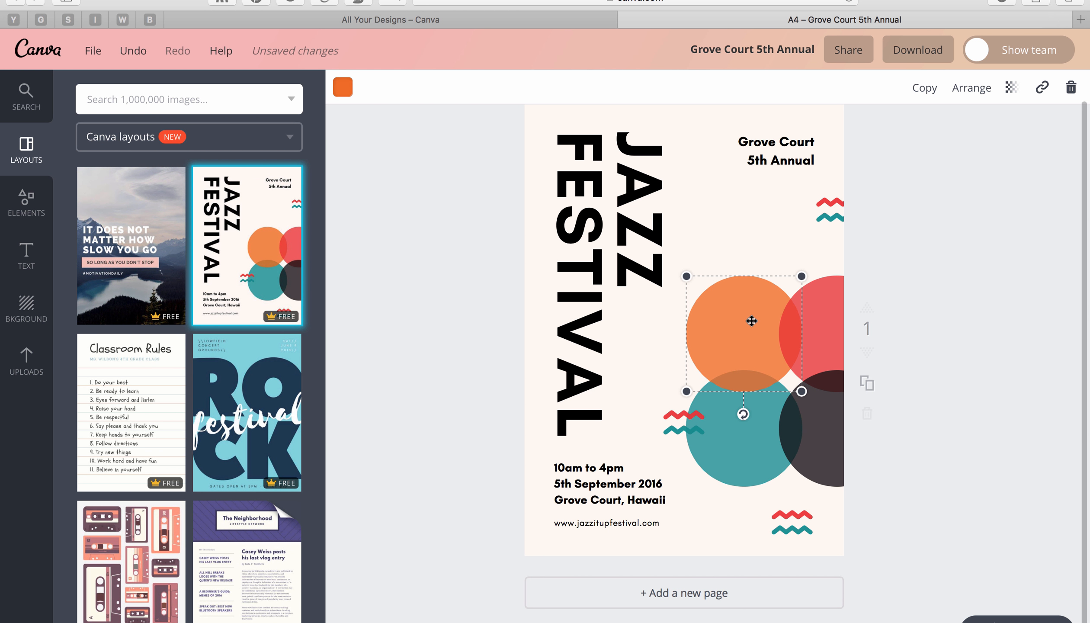
pyautogui.click(343, 88)
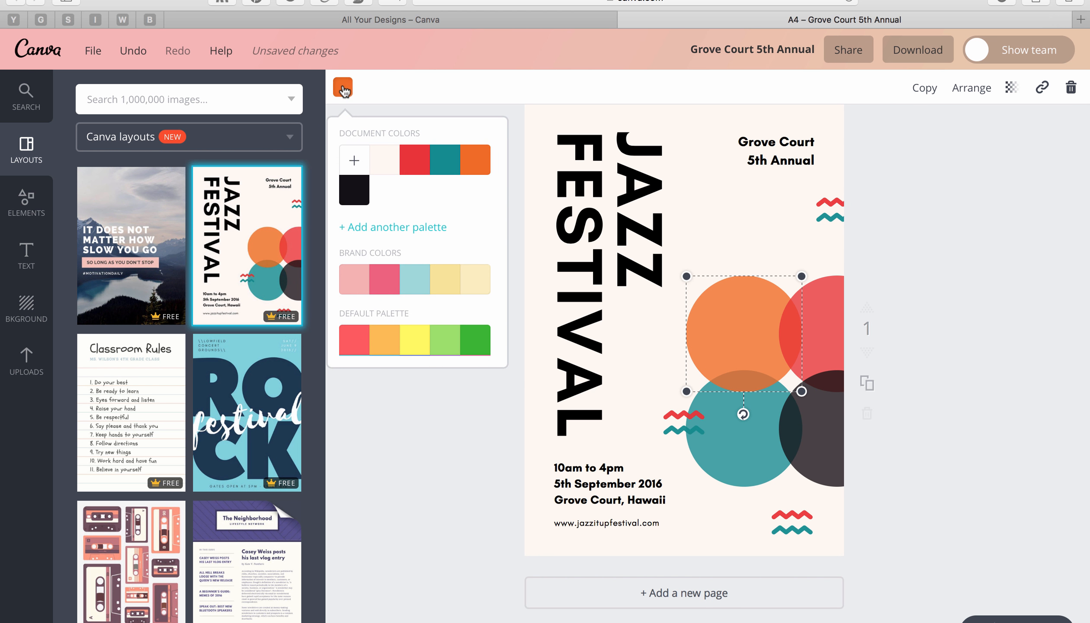
pyautogui.click(381, 282)
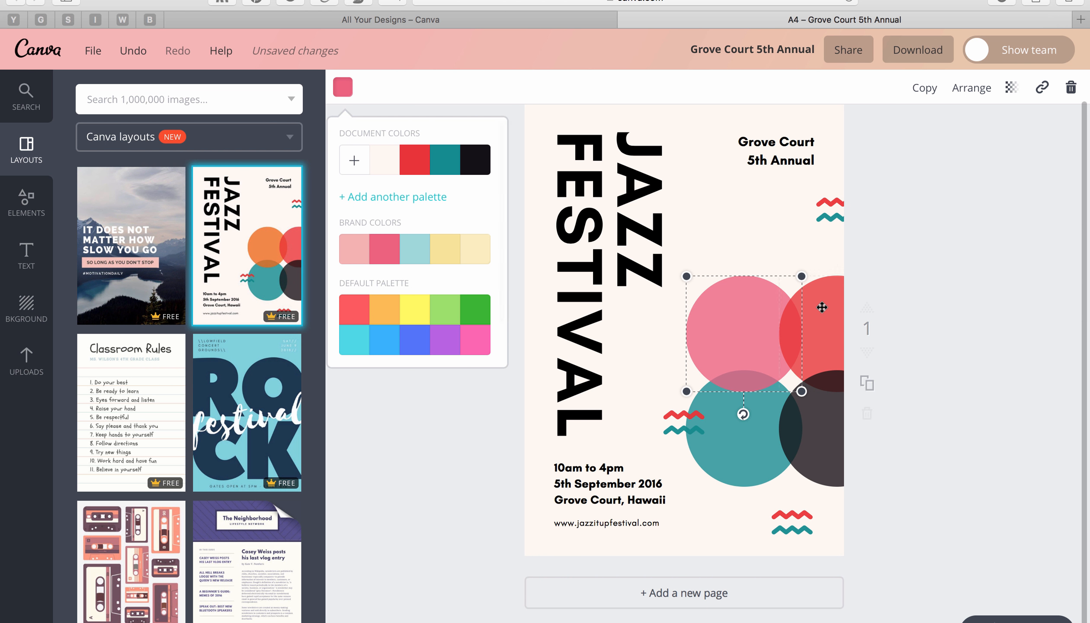
pyautogui.click(805, 319)
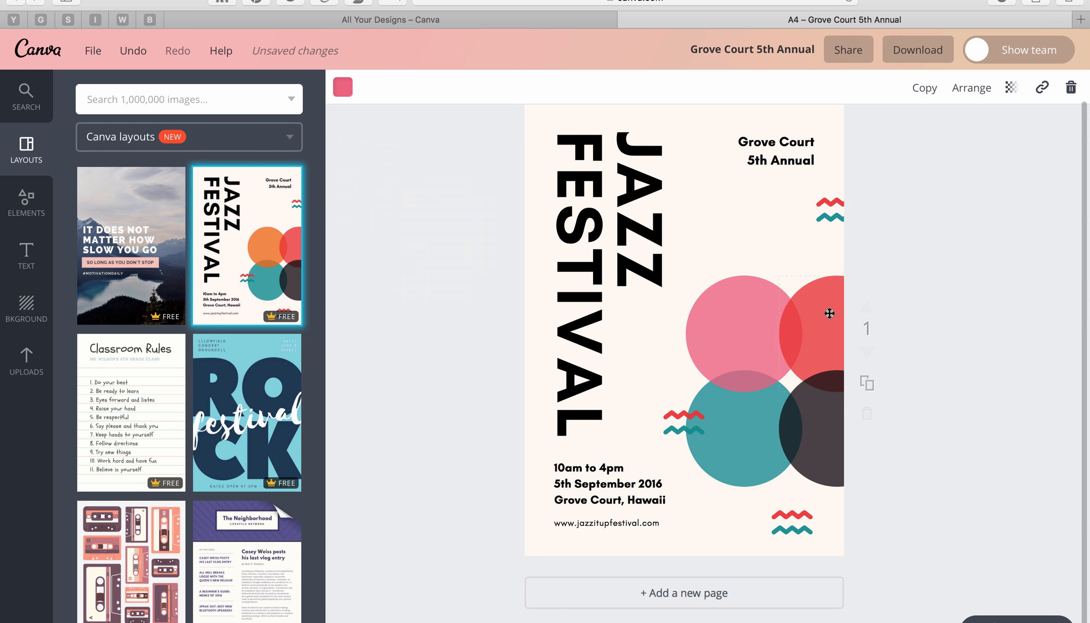
pyautogui.click(344, 89)
pyautogui.click(446, 250)
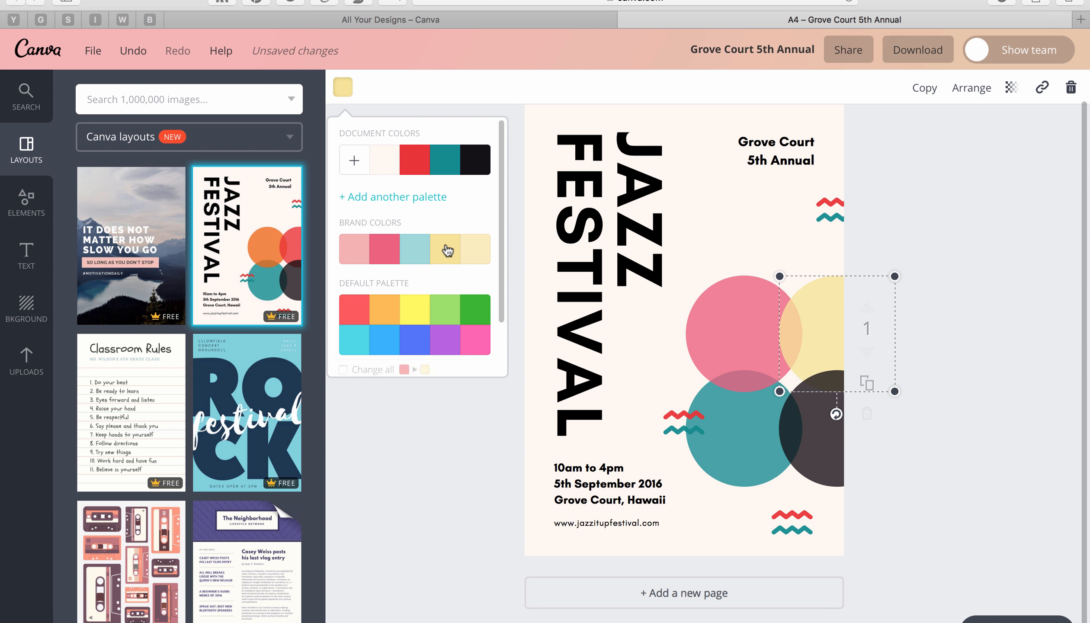
# Recolour the teal circle with the light blue brand colour and the black circle with the light pink brand colour.
pyautogui.click(724, 422)
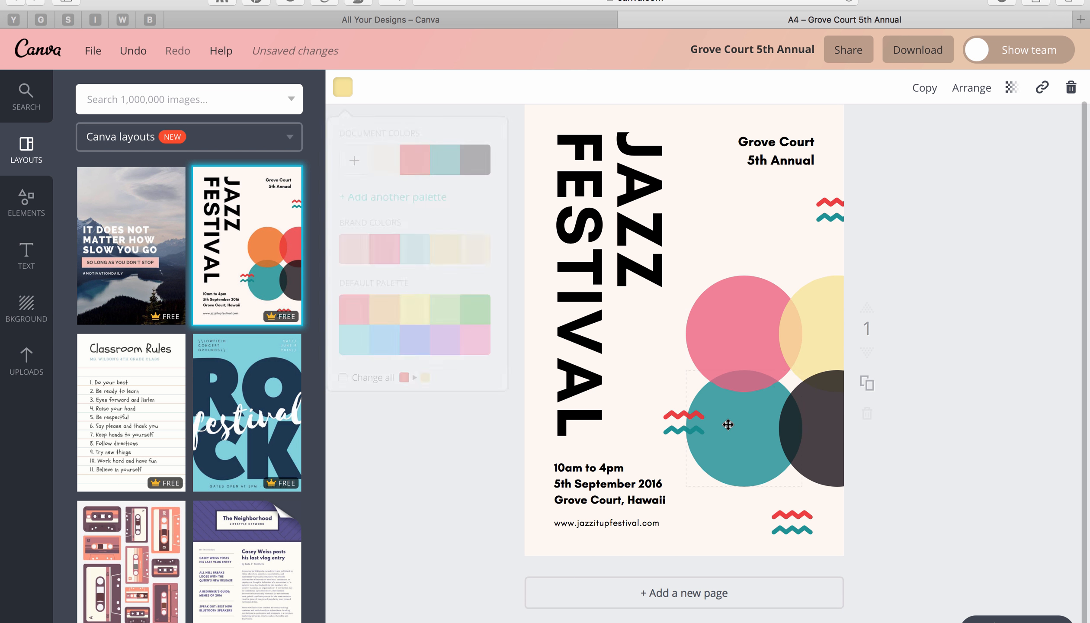
pyautogui.click(346, 88)
pyautogui.click(416, 247)
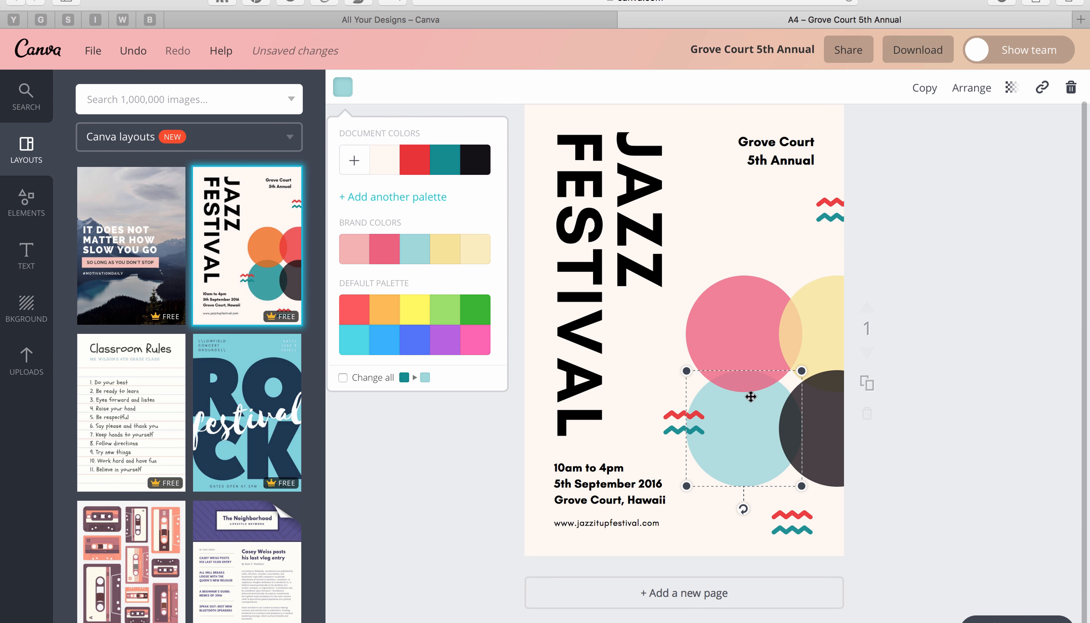
pyautogui.click(813, 402)
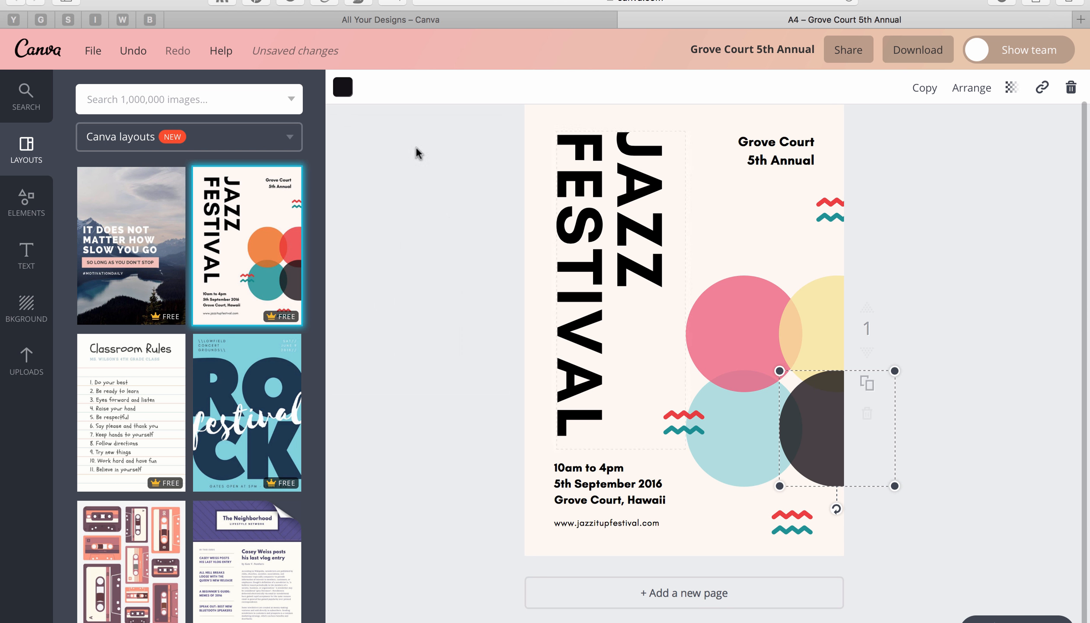
pyautogui.click(346, 89)
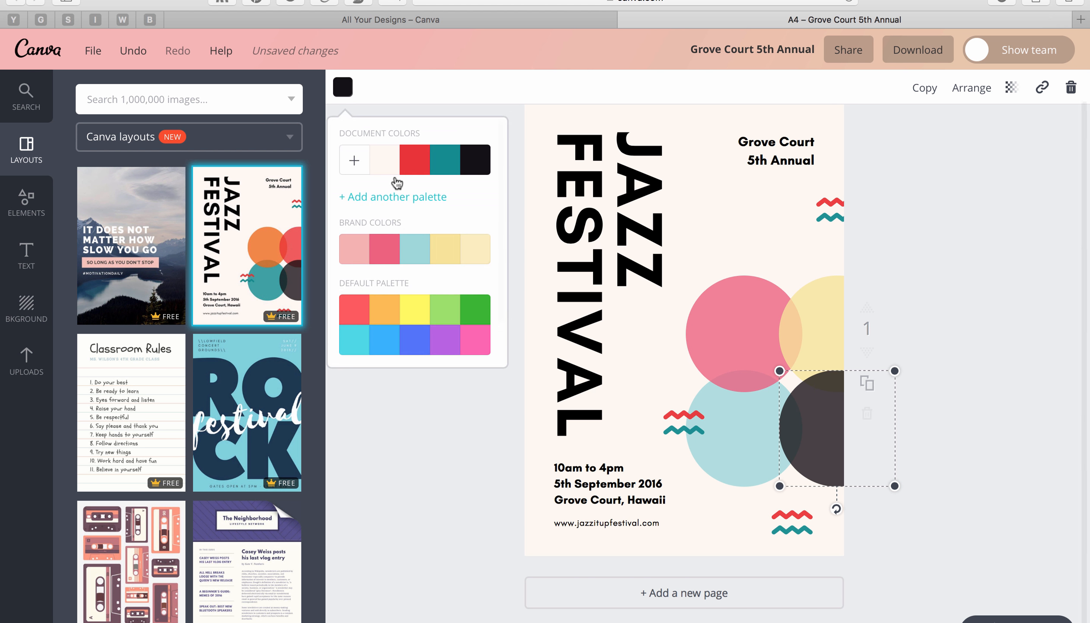
pyautogui.click(353, 255)
pyautogui.click(991, 275)
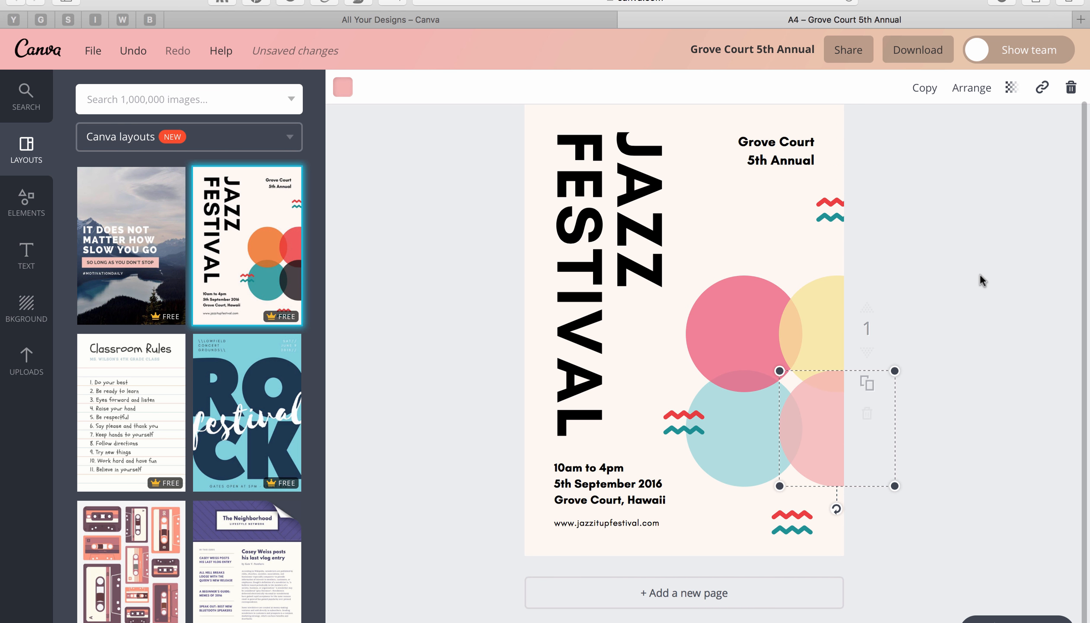
# Recolour the wave pair below "5th Annual", making the teal wave brand light blue and the red wave the darker brand pink.
pyautogui.click(837, 219)
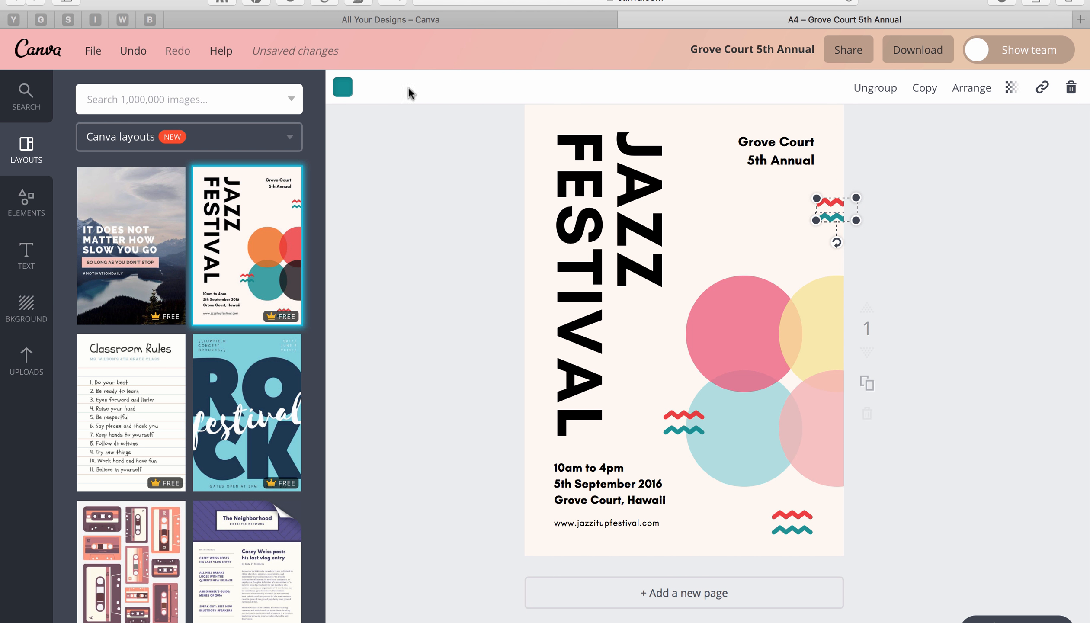
pyautogui.click(344, 90)
pyautogui.click(410, 253)
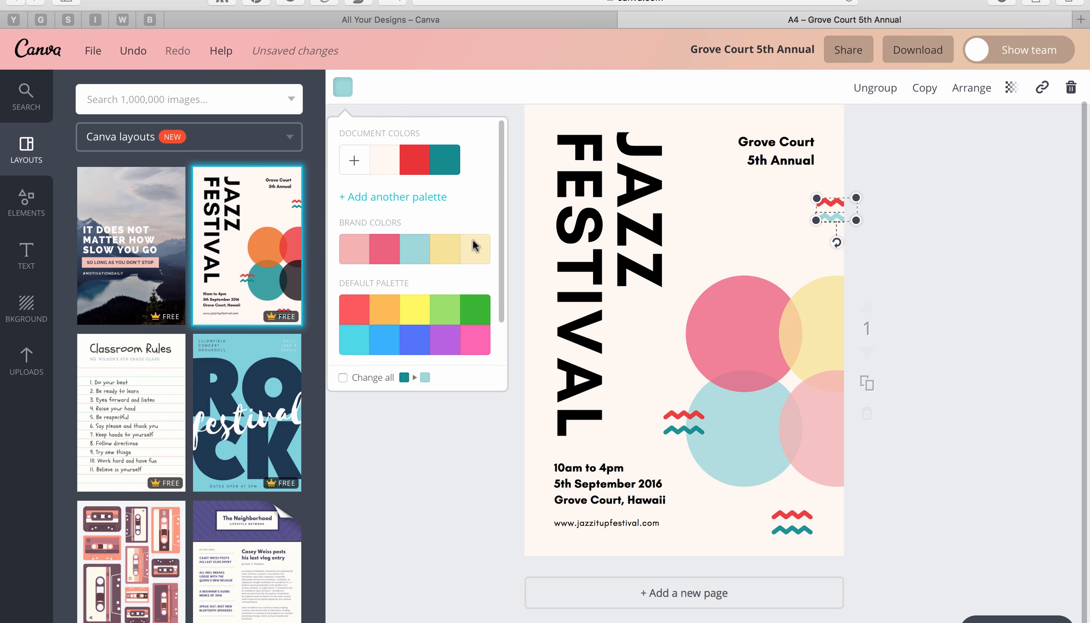
pyautogui.click(846, 187)
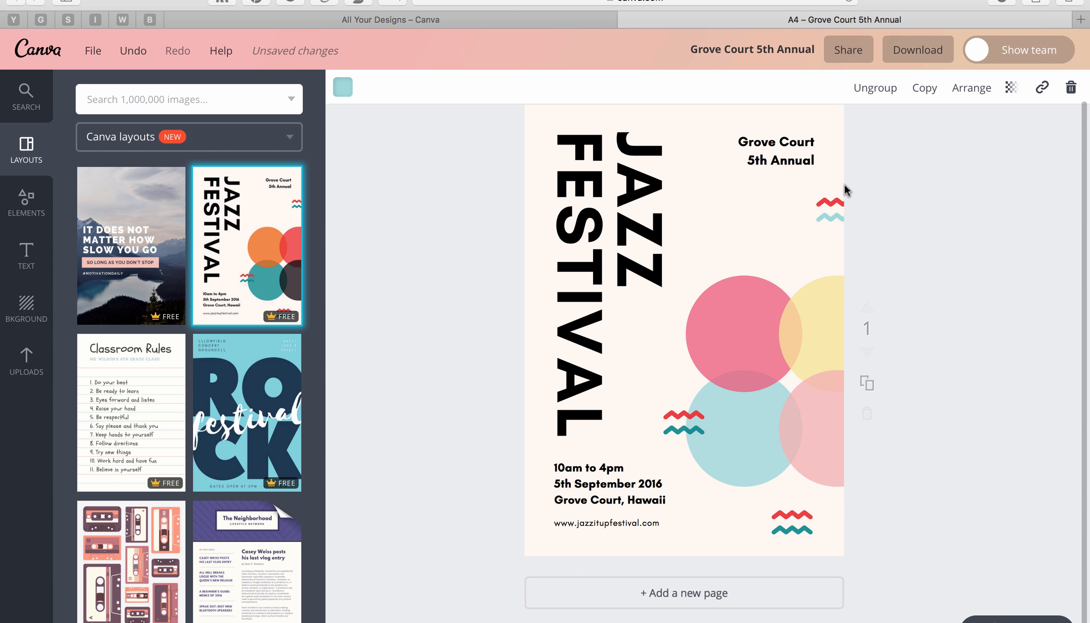
pyautogui.click(832, 202)
pyautogui.click(343, 87)
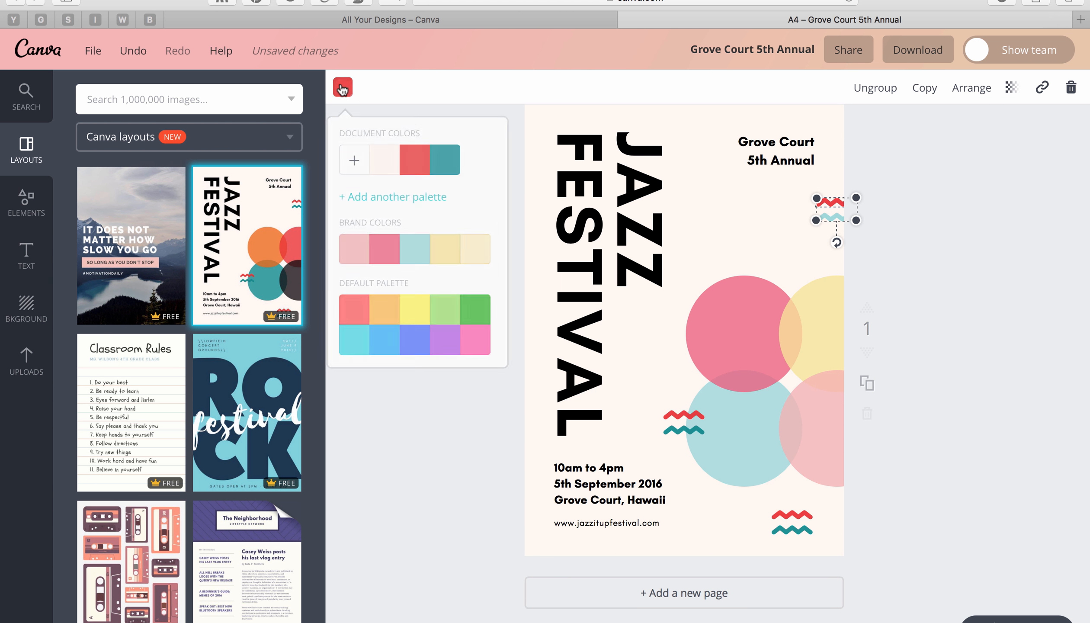
pyautogui.click(385, 249)
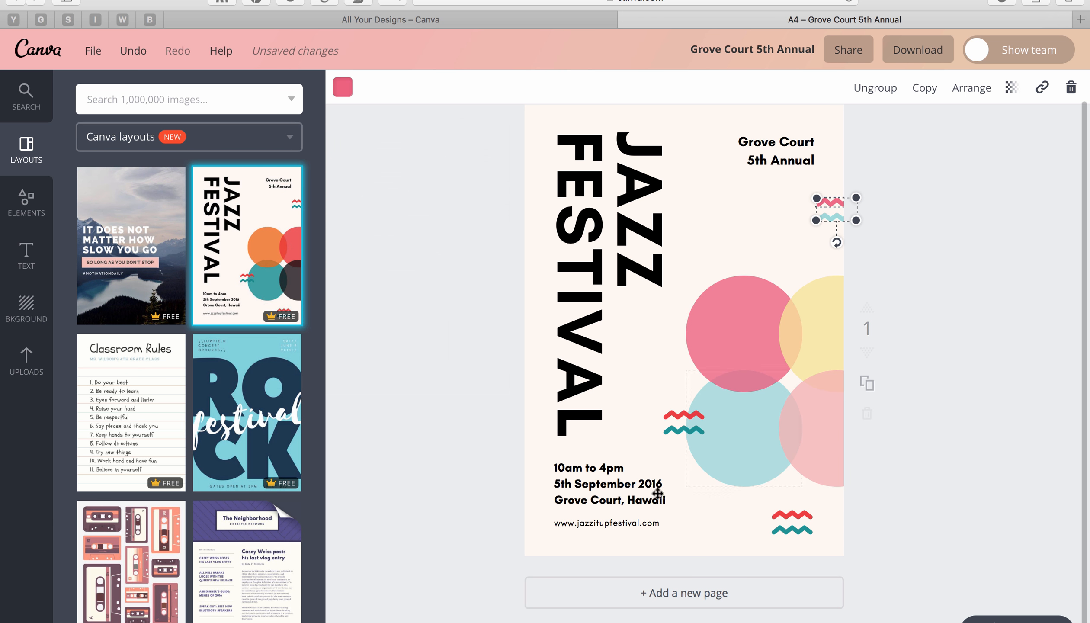
# Delete the red and teal wave pairs beside the lower circle and near the page's bottom edge.
pyautogui.click(680, 415)
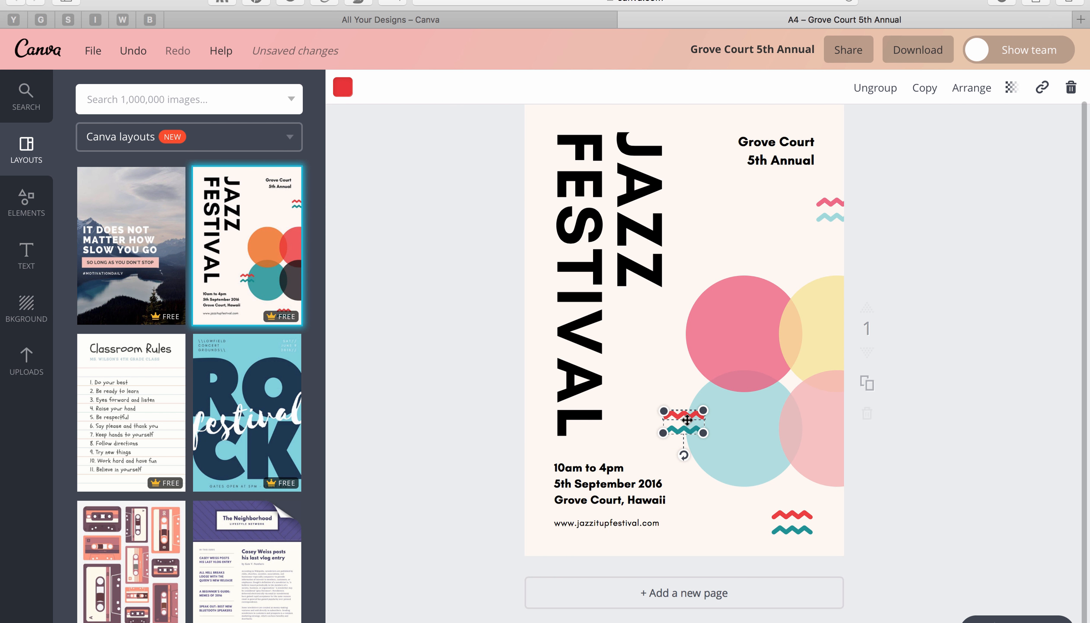
pyautogui.press('Delete')
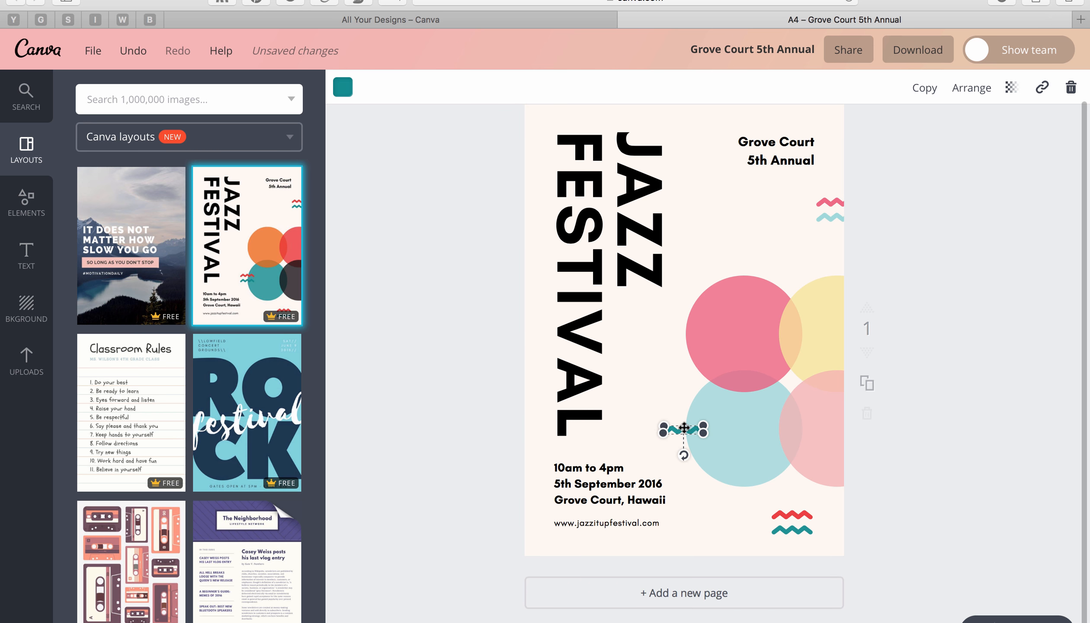
pyautogui.press('Delete')
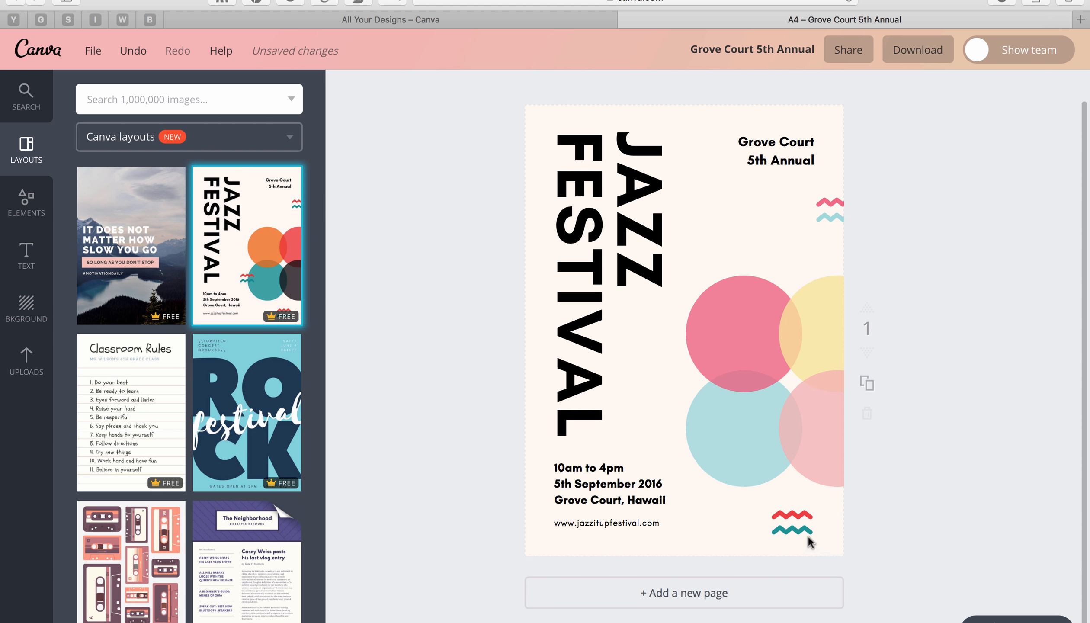
pyautogui.click(805, 533)
pyautogui.press('Delete')
# Replace the vertical "JAZZ FESTIVAL" title text with "NICHE".
pyautogui.click(651, 210)
pyautogui.click(630, 299)
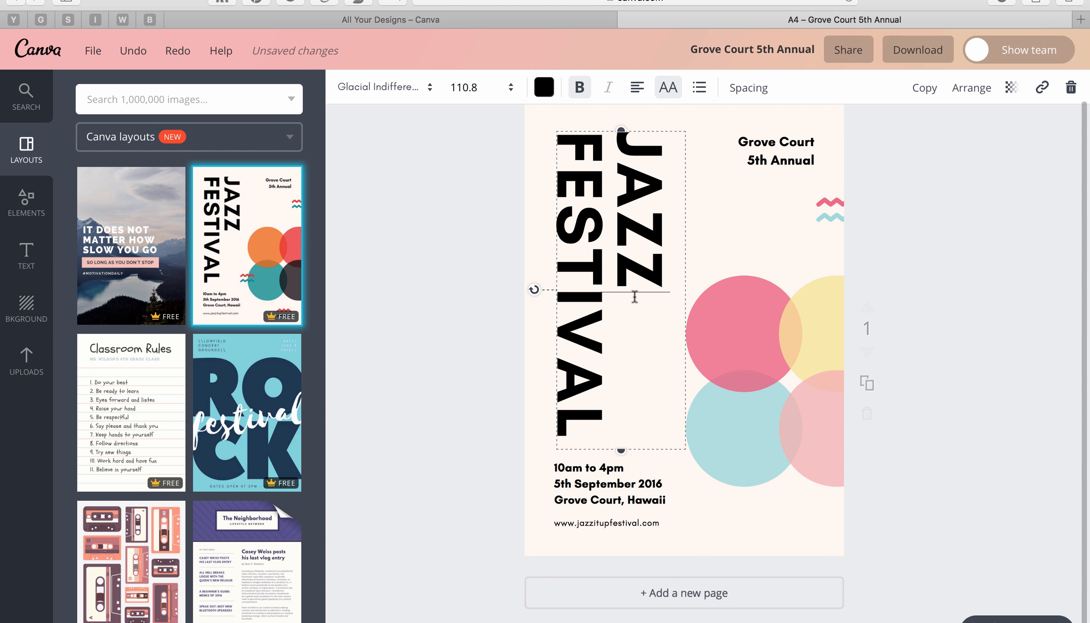
pyautogui.moveTo(632, 132); pyautogui.dragTo(592, 439)
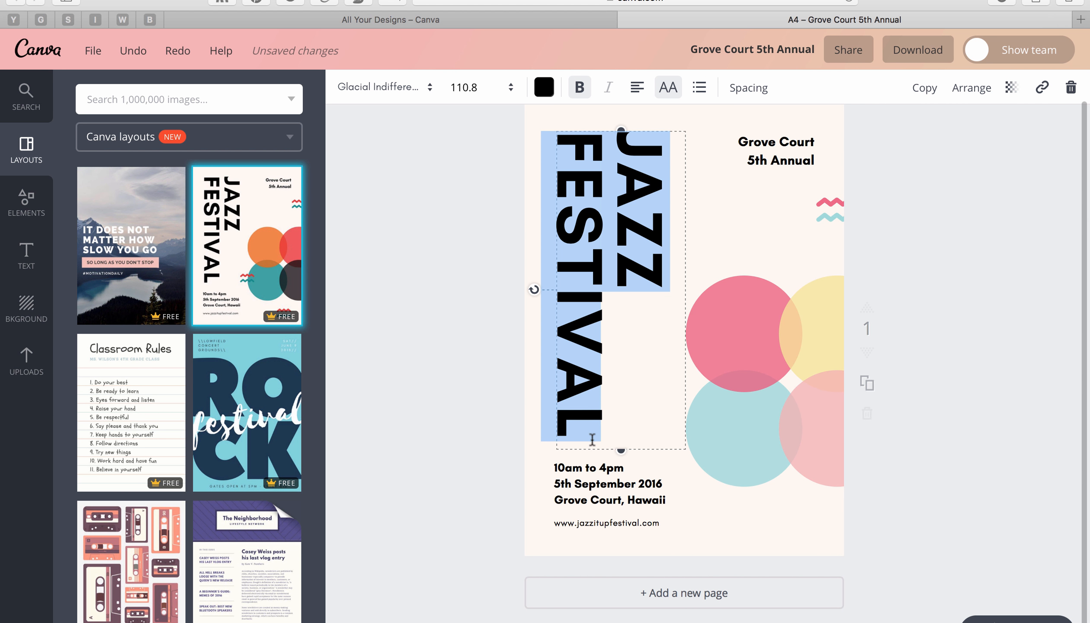
pyautogui.write('NICHE')
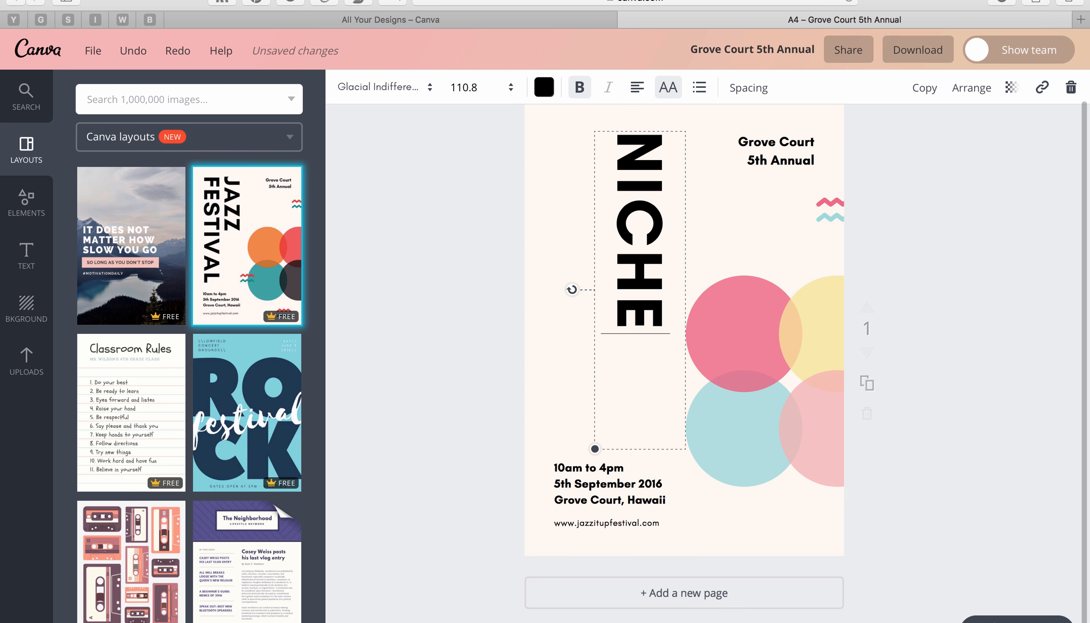
pyautogui.write(' WOR')
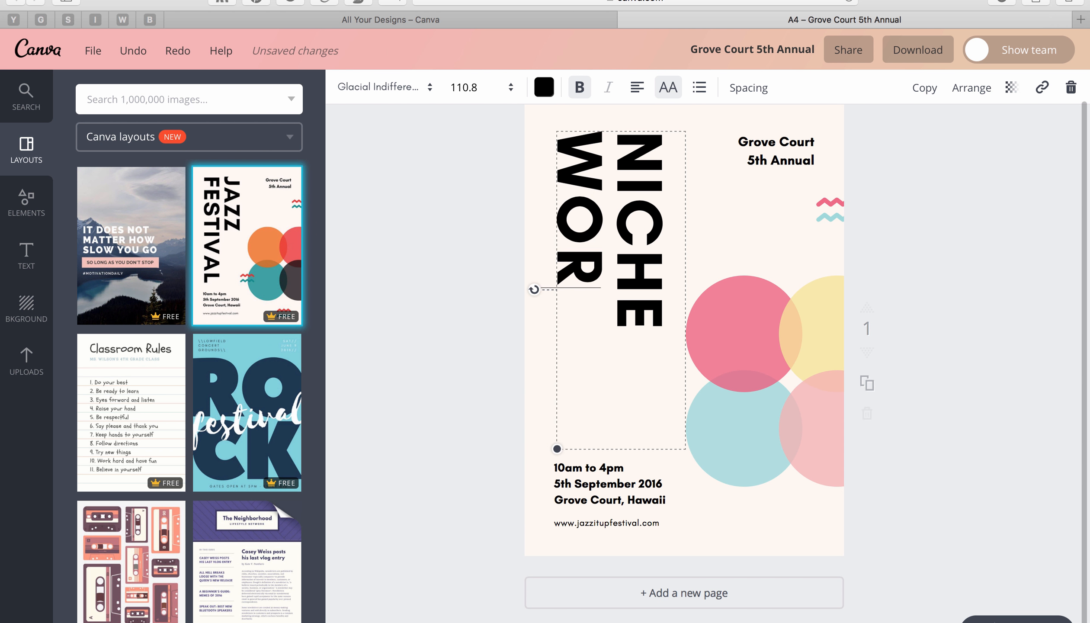
pyautogui.press('BackSpace')
pyautogui.press('BackSpace')
pyautogui.press('BackSpace')
pyautogui.press('BackSpace')
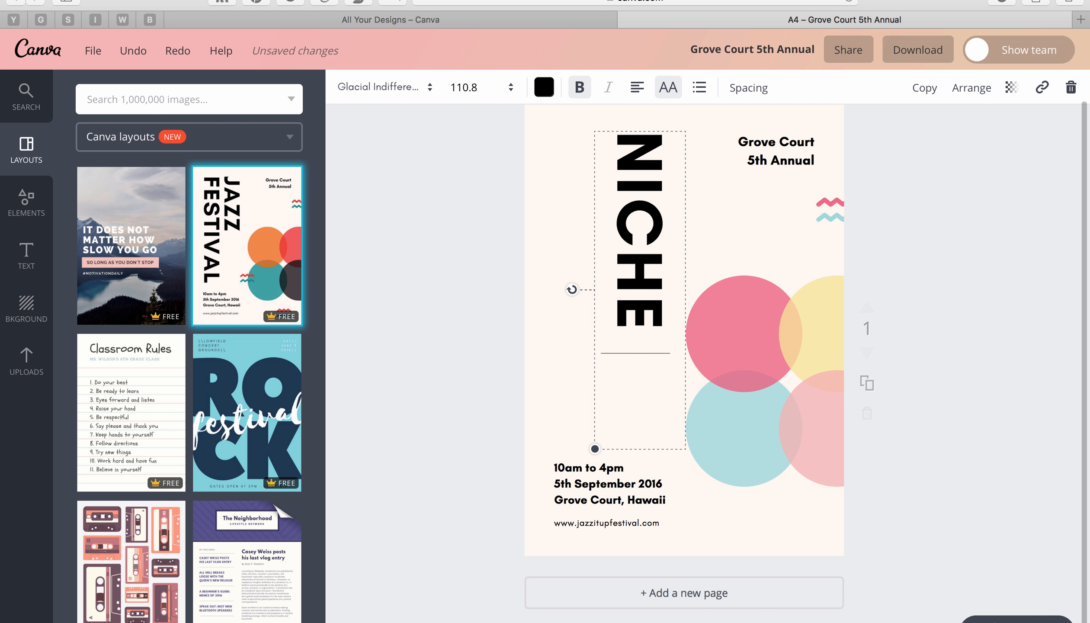
# Insert "FIND YOUR" in front of "NICHE" in the vertical title text.
pyautogui.click(614, 146)
pyautogui.write('FIND YOU')
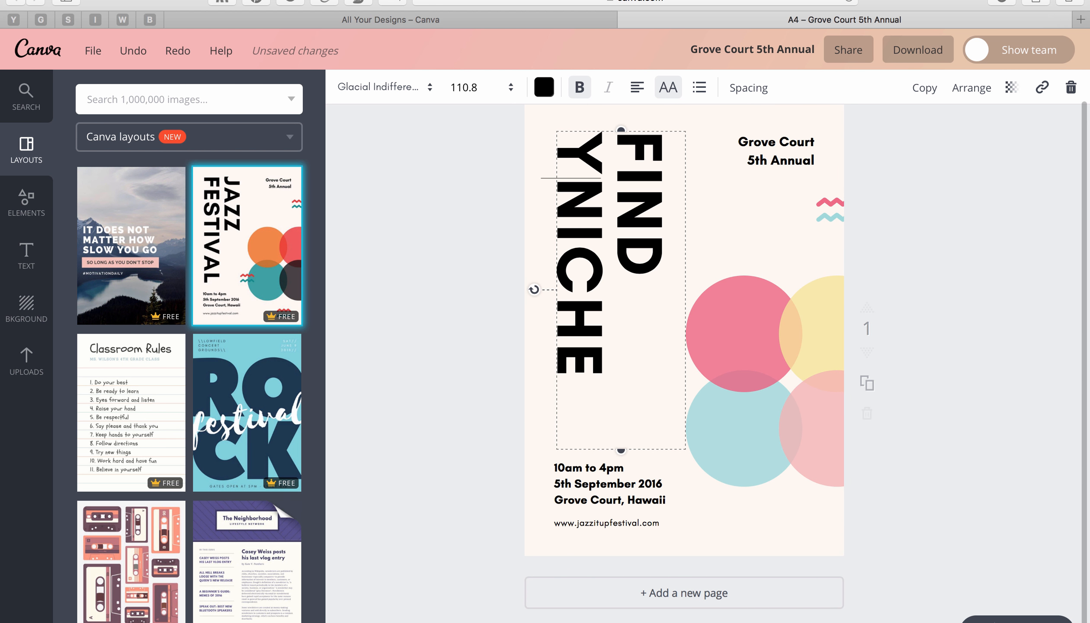
pyautogui.write('R')
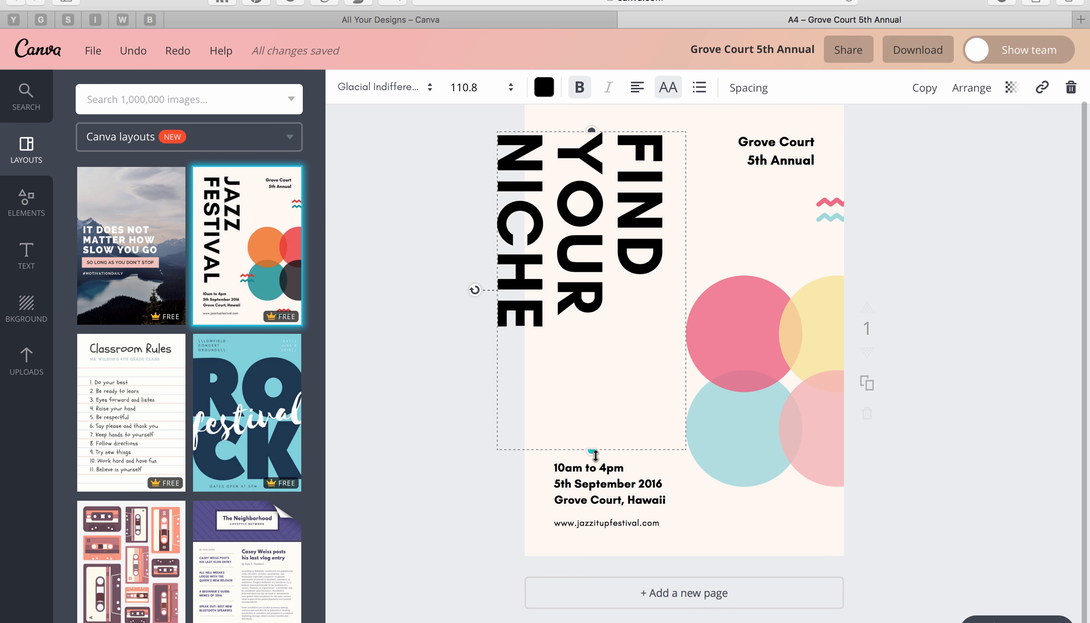
# Lengthen the vertical title's text box to the page's lower edge, start "YOUR" on its own line and join "NICHE" directly to it.
pyautogui.moveTo(593, 453); pyautogui.dragTo(597, 498)
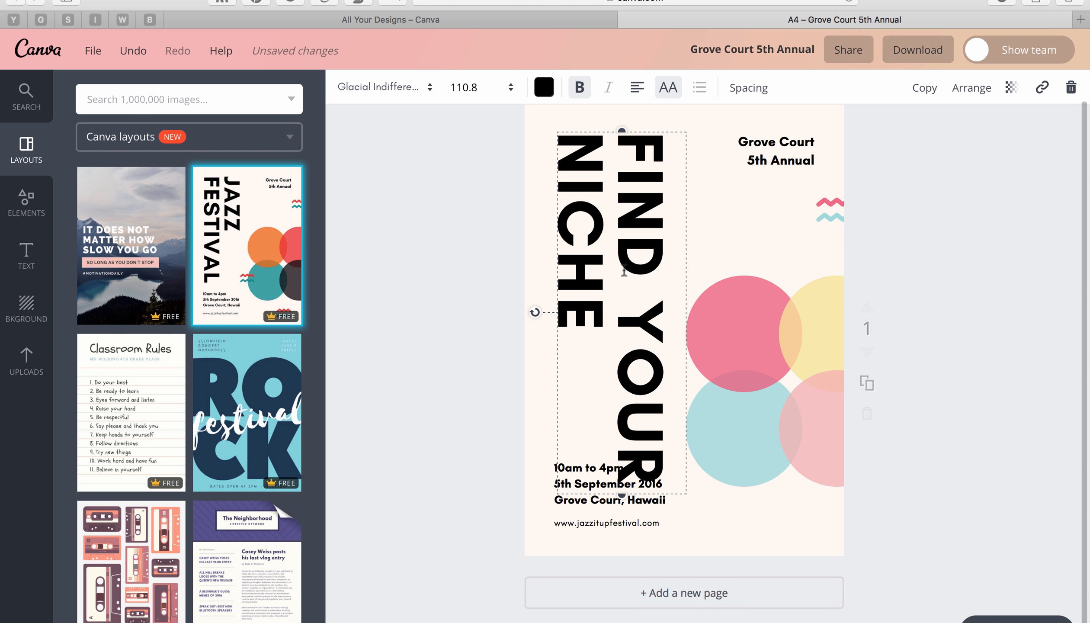
pyautogui.hotkey('ctrl', 'z')
pyautogui.hotkey('ctrl', 'z')
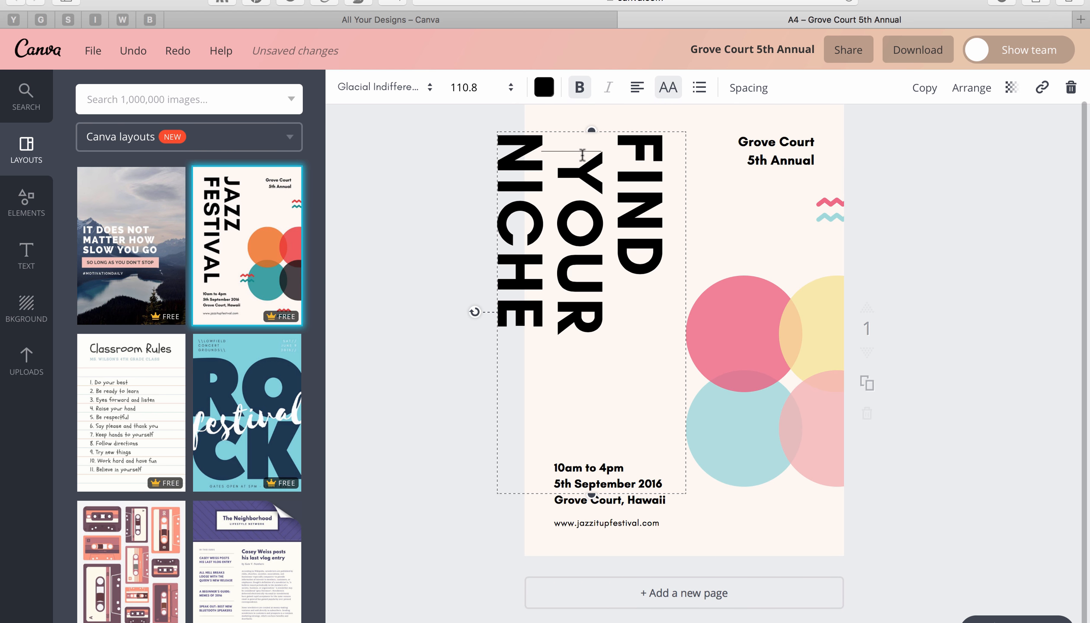
pyautogui.press('BackSpace')
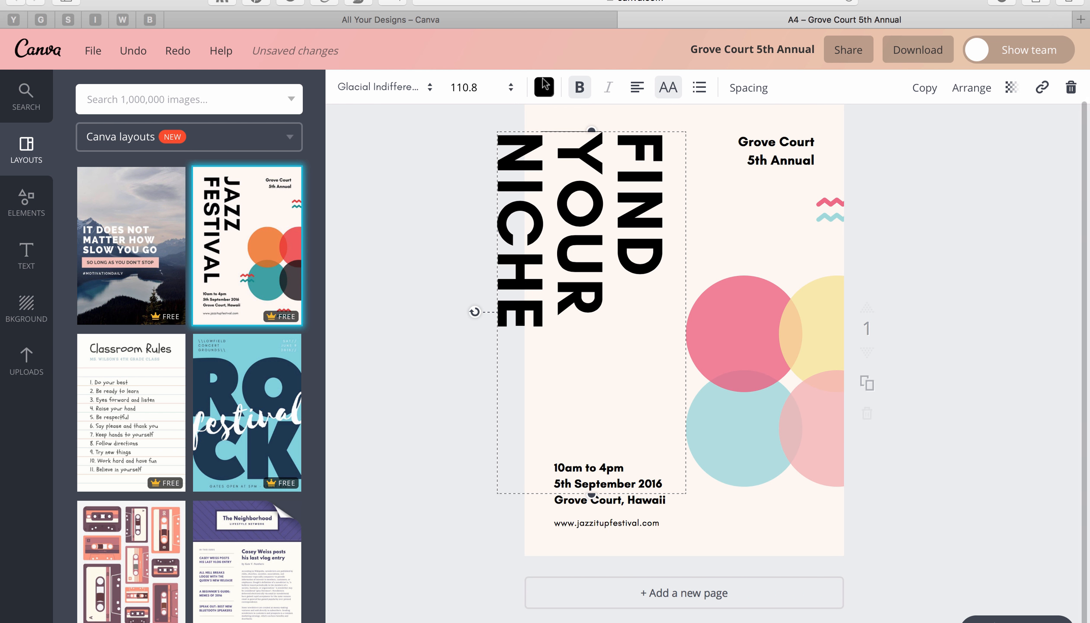
pyautogui.press('BackSpace')
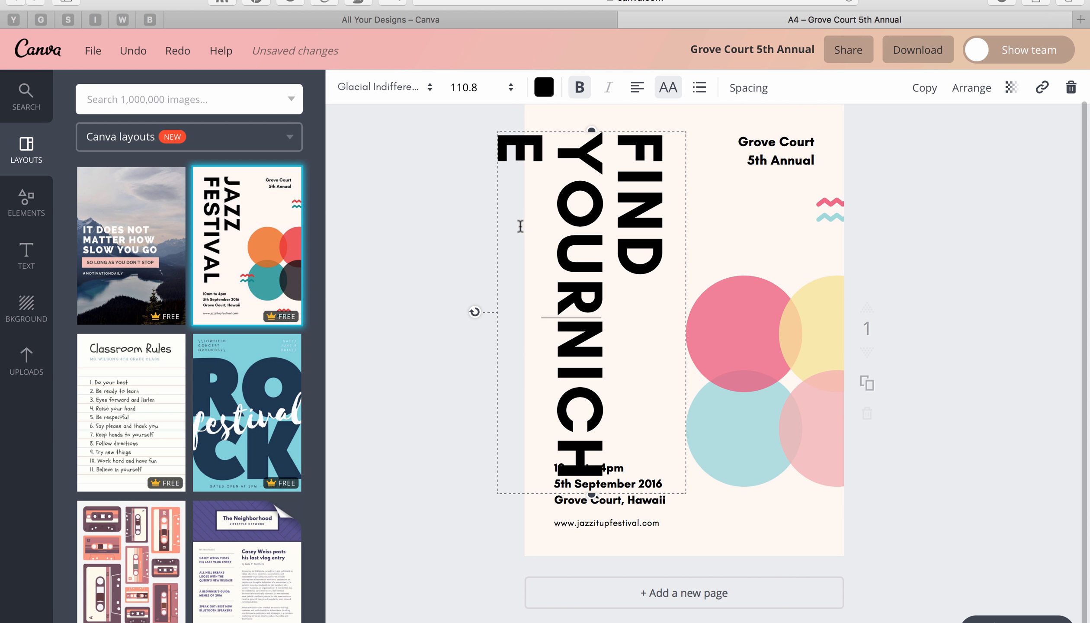
pyautogui.moveTo(591, 491); pyautogui.dragTo(593, 560)
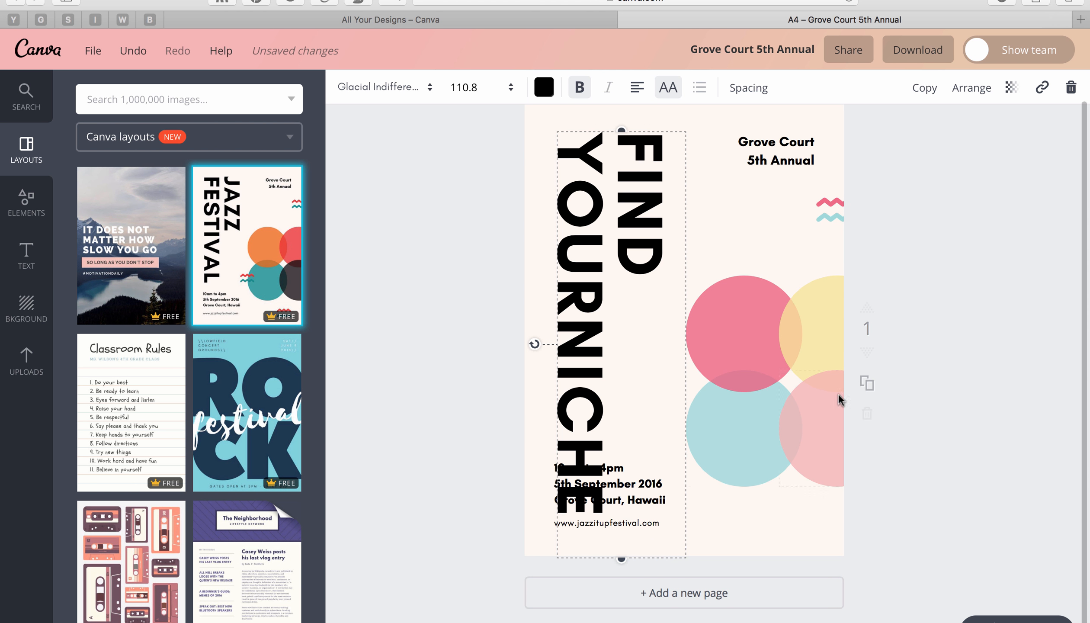
# Move the title clear of the event details, and delete the date and venue text and the website address.
pyautogui.moveTo(636, 362); pyautogui.dragTo(670, 280)
pyautogui.click(595, 476)
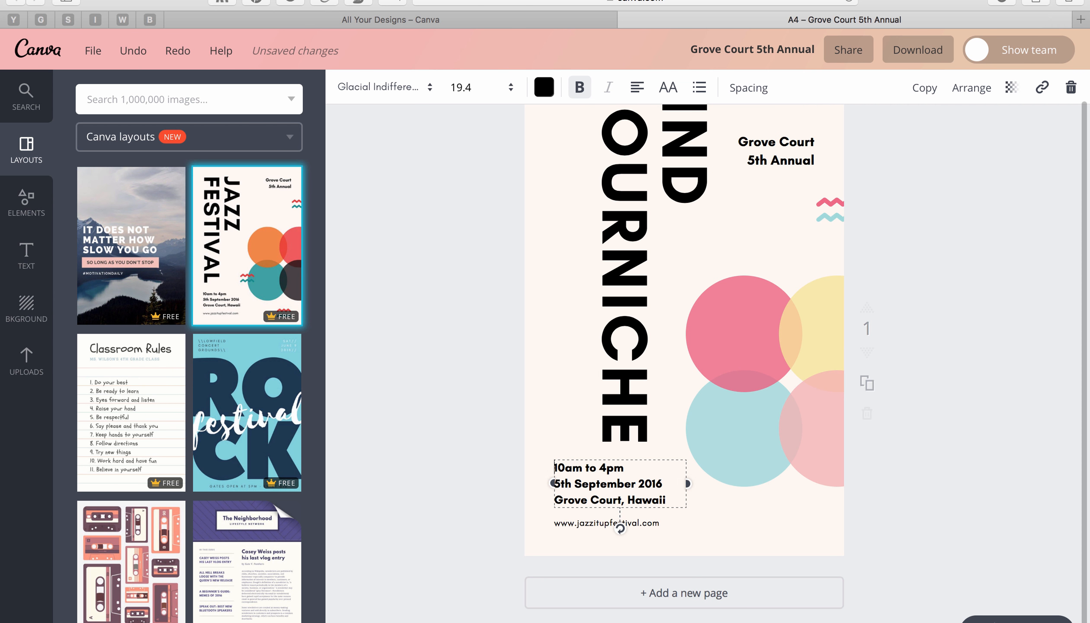
pyautogui.moveTo(620, 480); pyautogui.dragTo(676, 507)
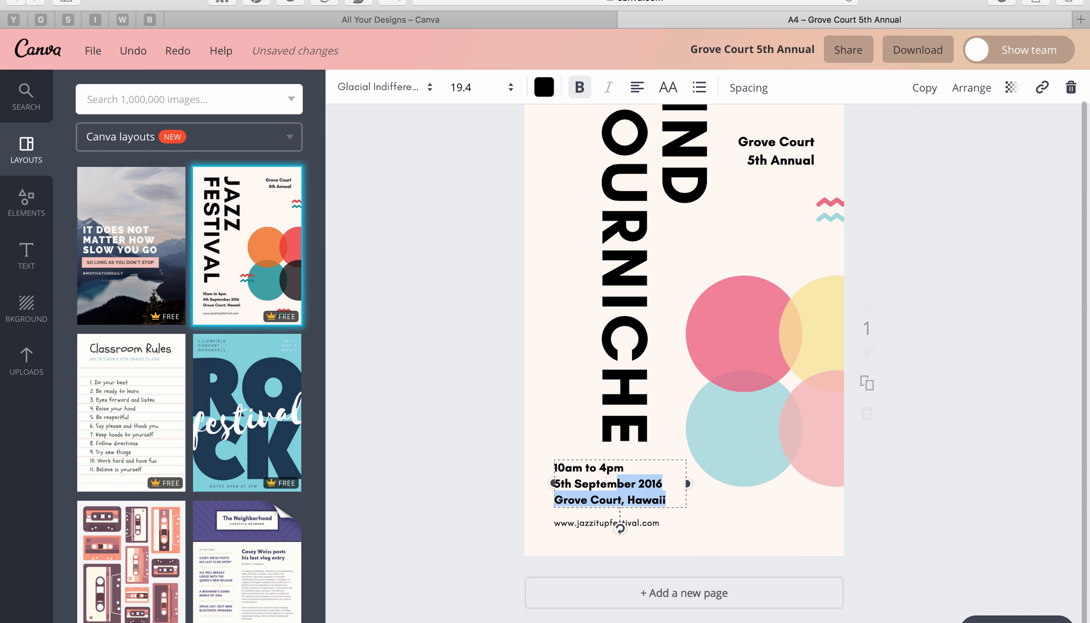
pyautogui.click(945, 488)
pyautogui.click(633, 491)
pyautogui.press('Delete')
pyautogui.click(605, 521)
pyautogui.press('Delete')
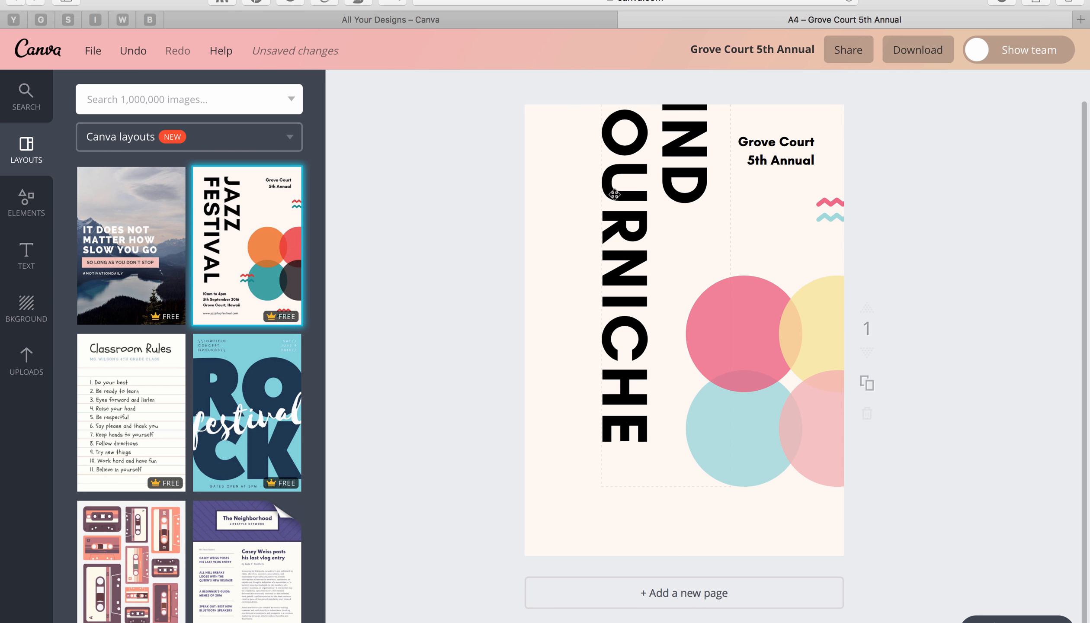
# Move the title fully back inside the page and separate "YOUR" from "NICHE".
pyautogui.moveTo(614, 196); pyautogui.dragTo(568, 255)
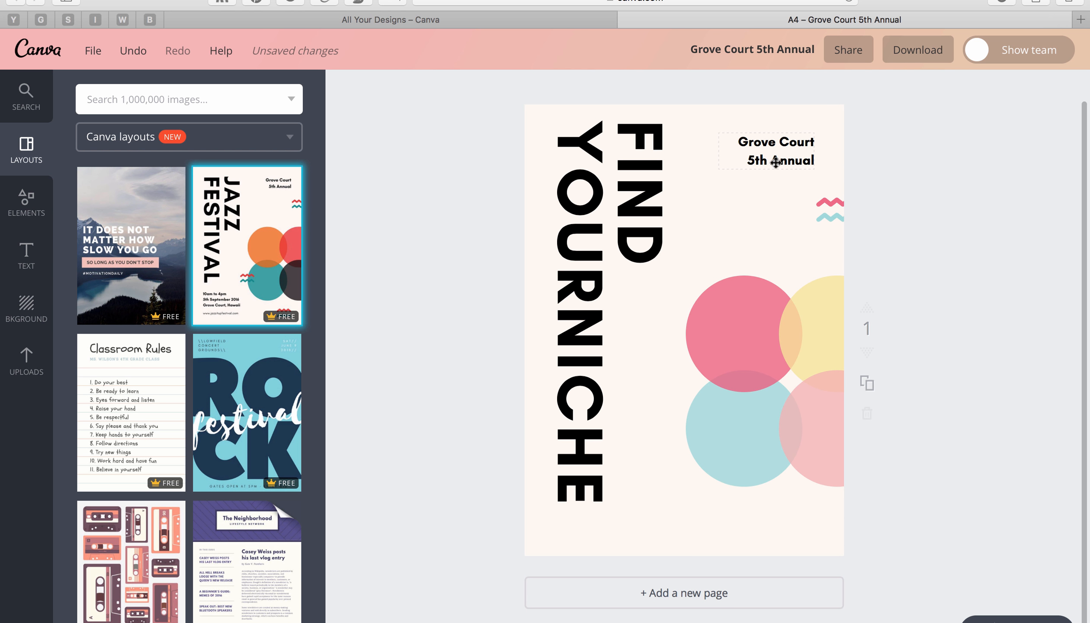
pyautogui.click(567, 292)
pyautogui.click(575, 304)
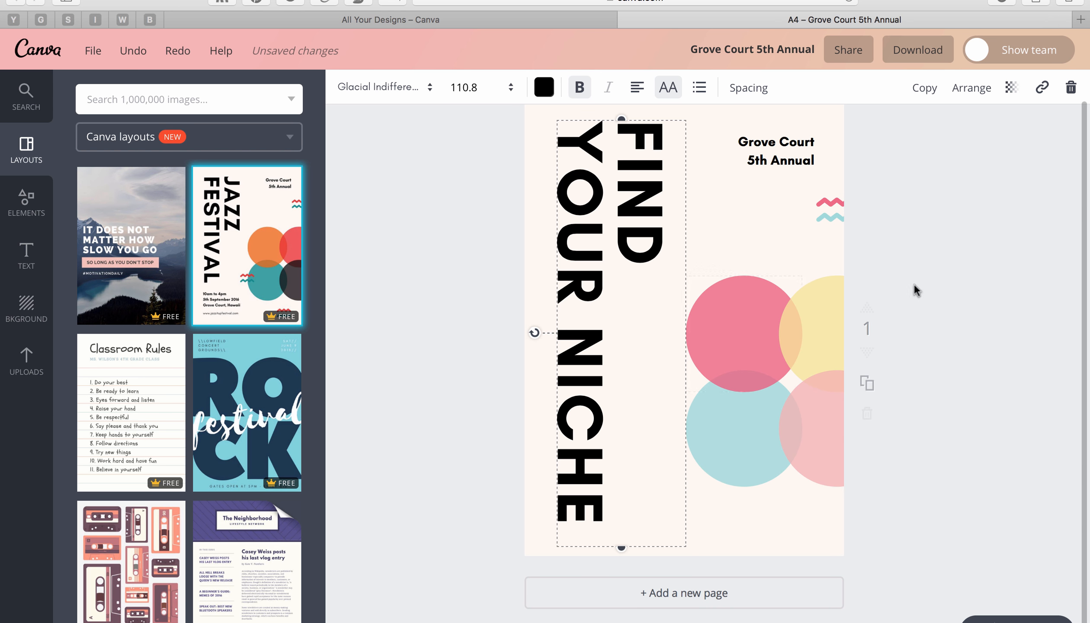
pyautogui.click(1057, 281)
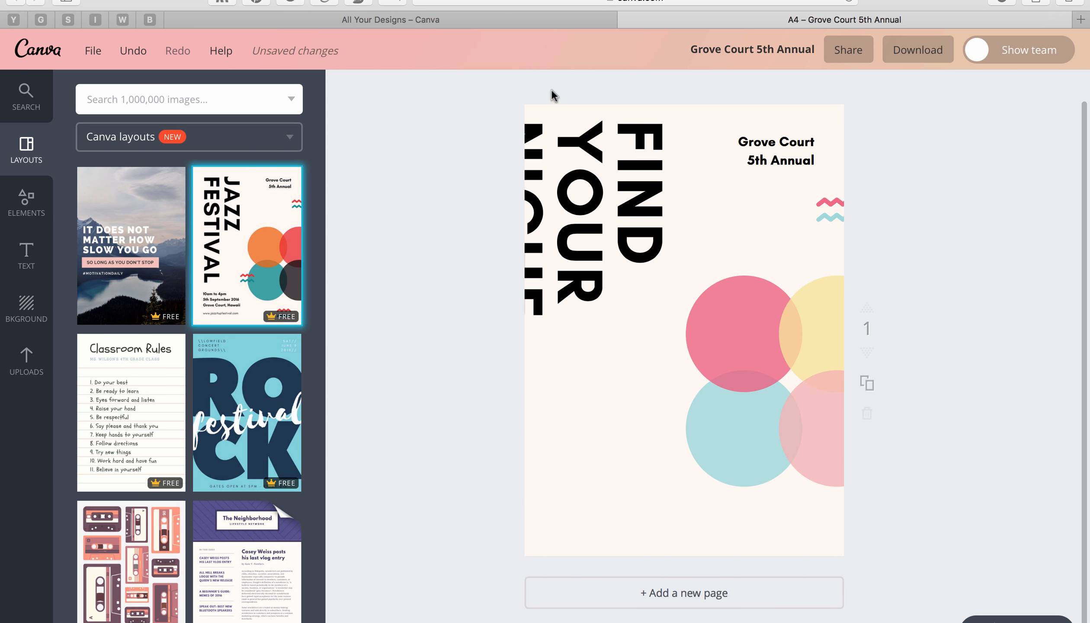
# Shift the title right until all three words fit on the page, and remove the "Grove Court 5th Annual" text from the page.
pyautogui.moveTo(562, 161); pyautogui.dragTo(614, 171)
pyautogui.moveTo(760, 145); pyautogui.dragTo(1020, 118)
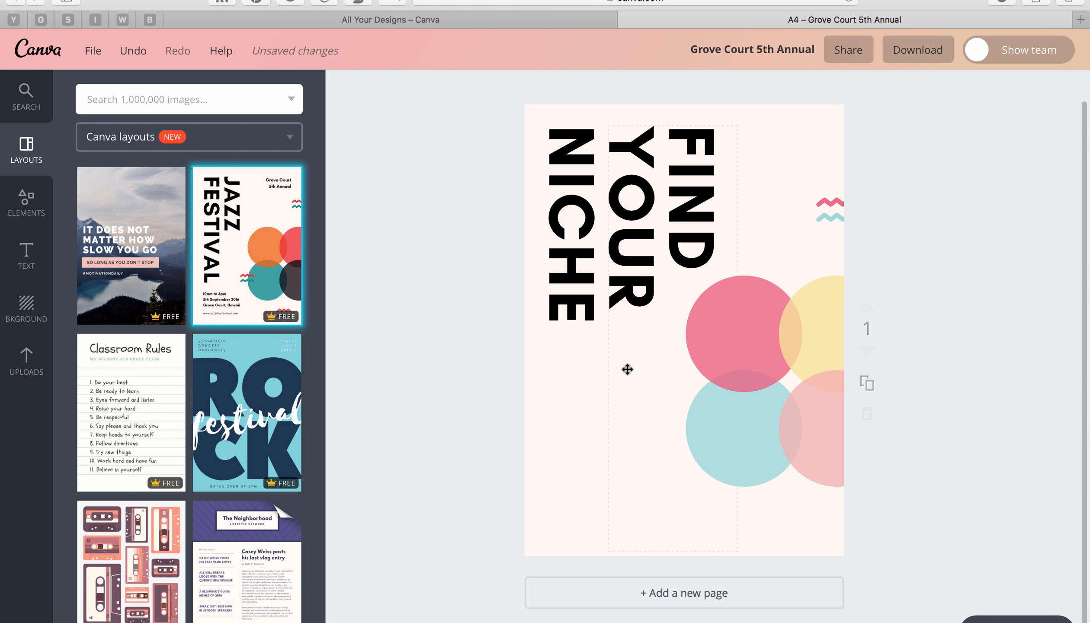
# Find the "You Baby Me Mummy" logo among the uploaded images and add it to the page.
pyautogui.click(26, 362)
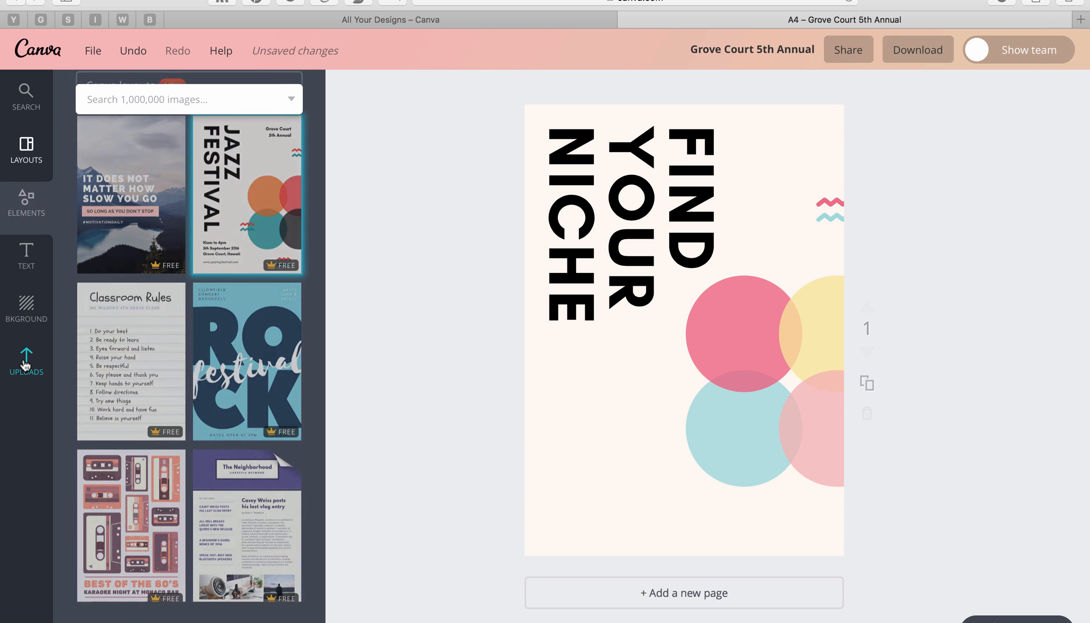
pyautogui.scroll(-10, 144, 501)
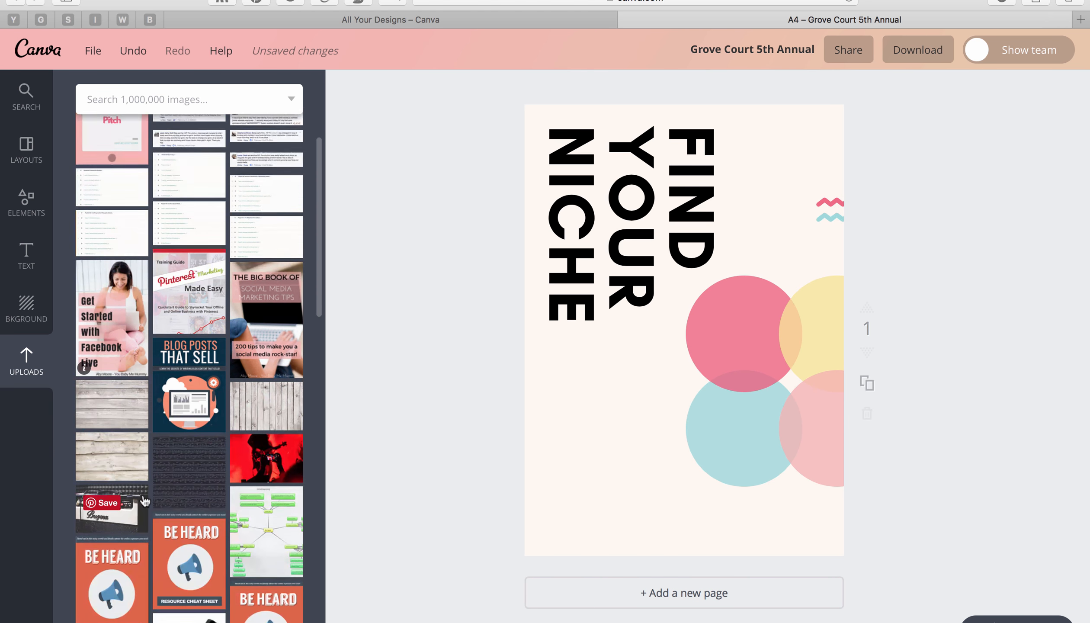
pyautogui.scroll(-20, 145, 501)
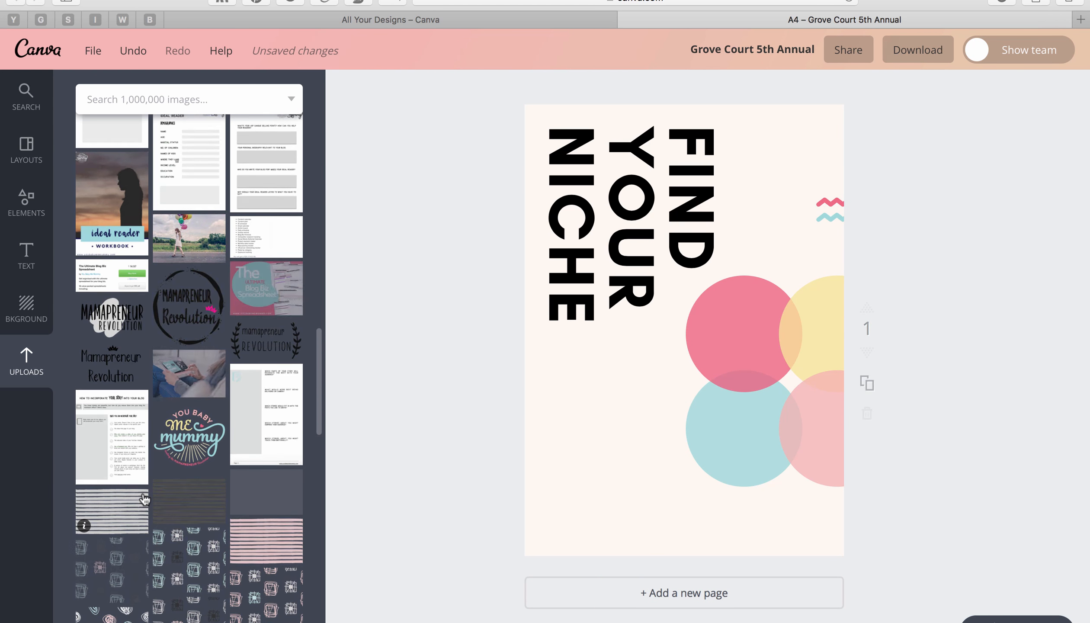
pyautogui.scroll(-1, 144, 501)
pyautogui.click(190, 402)
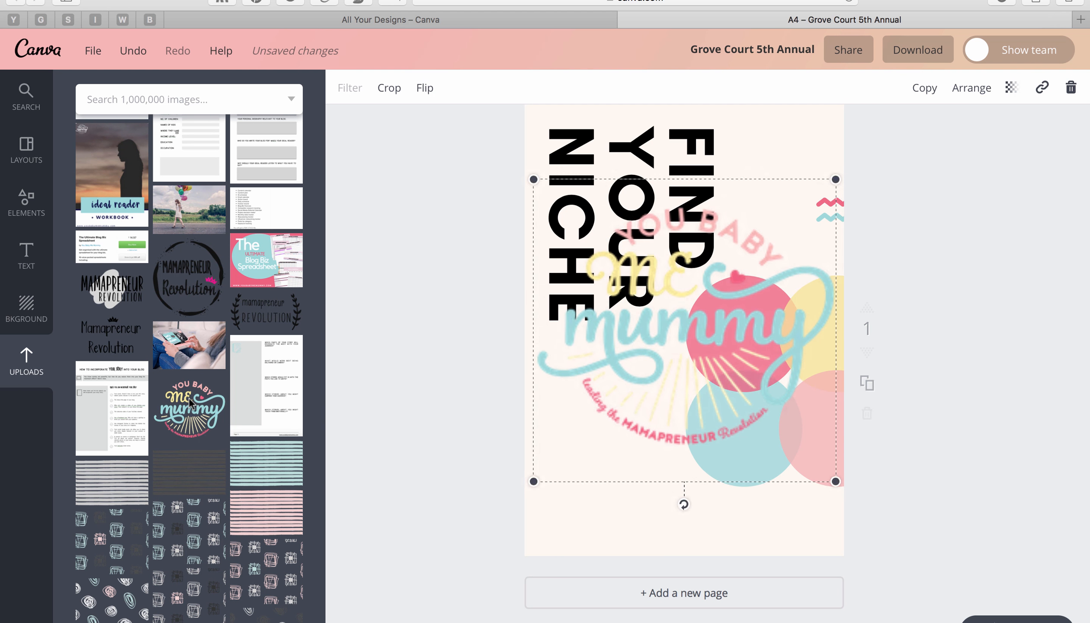
# Shrink the logo to about a third of the page width and place it in the page's bottom-left corner.
pyautogui.moveTo(835, 180); pyautogui.dragTo(645, 382)
pyautogui.moveTo(597, 440); pyautogui.dragTo(592, 517)
pyautogui.click(886, 327)
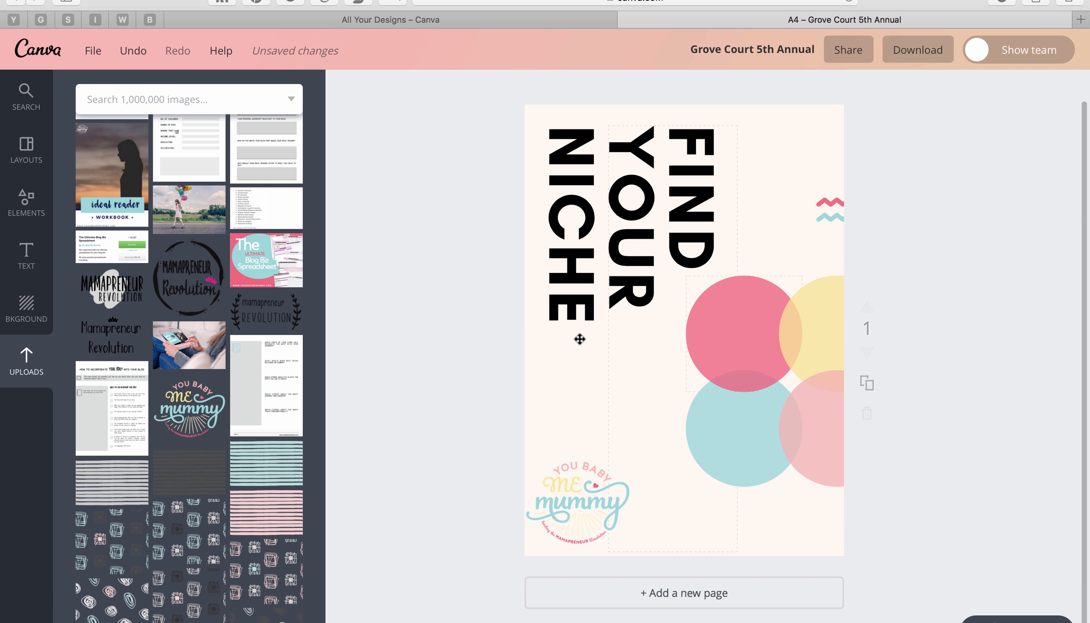
# Nudge the title slightly left and down to position 195, 76, and shift the wave pair left so it fits fully on the page.
pyautogui.moveTo(598, 231); pyautogui.dragTo(596, 230)
pyautogui.click(631, 132)
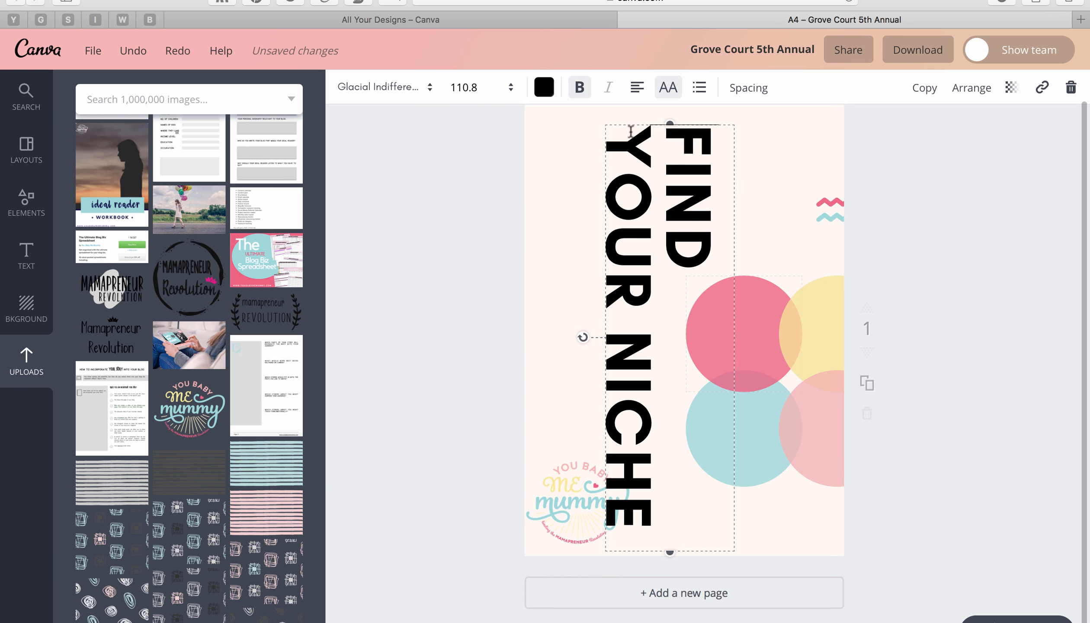
pyautogui.click(928, 212)
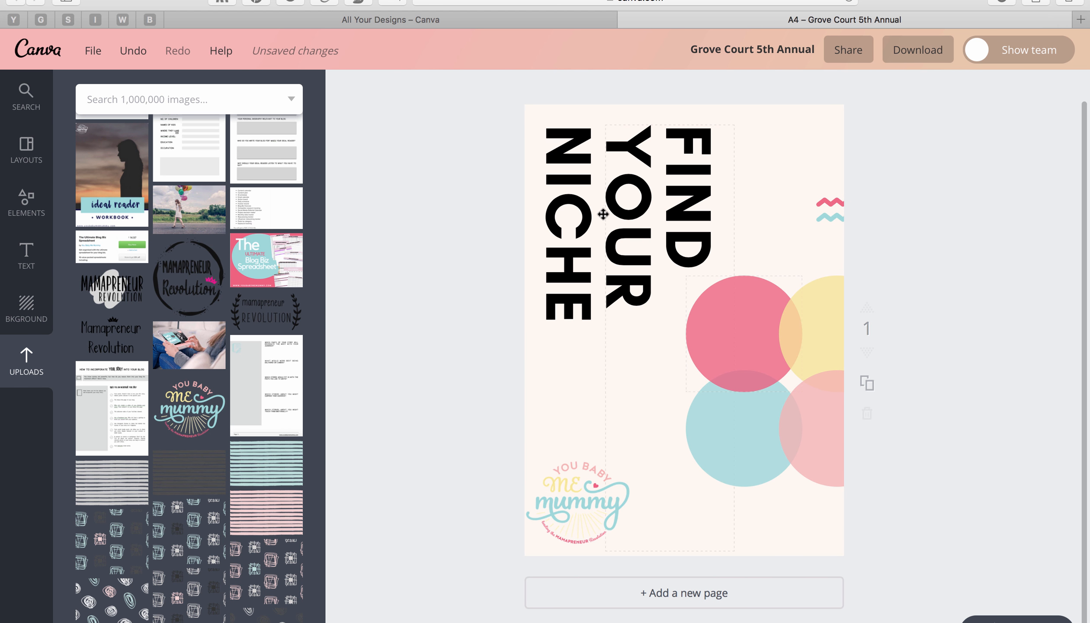
pyautogui.moveTo(601, 214); pyautogui.dragTo(601, 224)
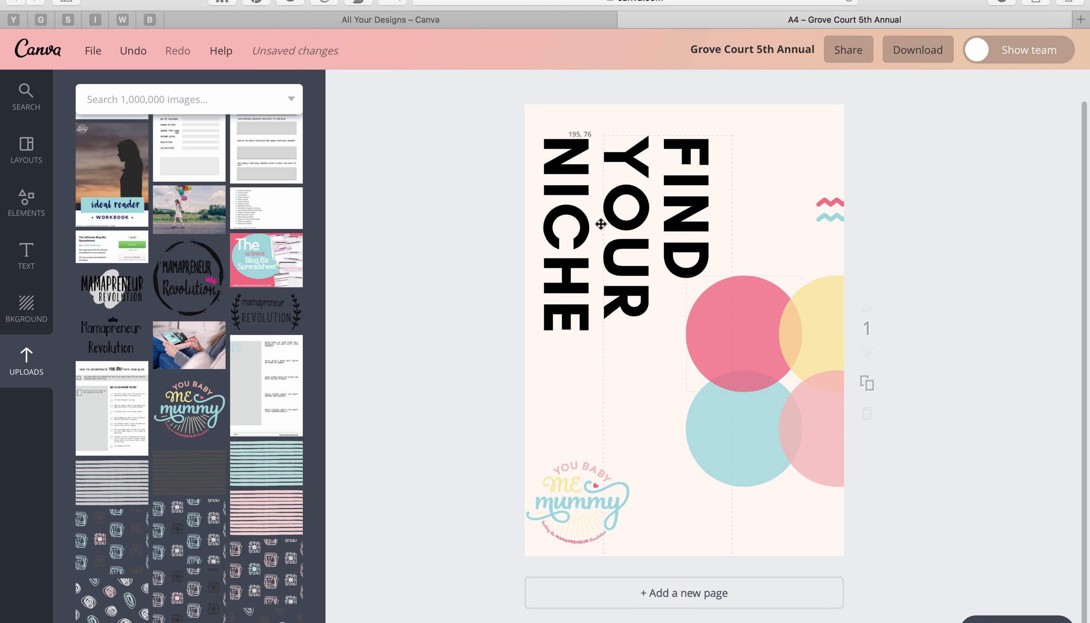
pyautogui.moveTo(826, 203); pyautogui.dragTo(812, 203)
# Move all four circles lower on the page, keeping their overlapping two-by-two arrangement.
pyautogui.moveTo(761, 447); pyautogui.dragTo(761, 484)
pyautogui.moveTo(832, 465); pyautogui.dragTo(830, 474)
pyautogui.moveTo(748, 357); pyautogui.dragTo(747, 401)
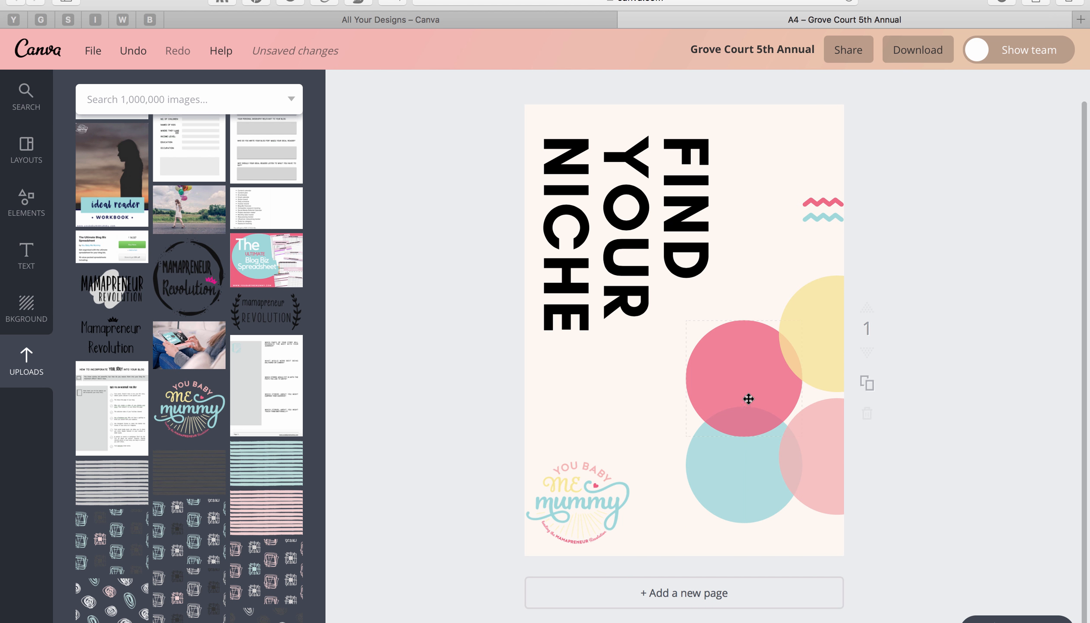
pyautogui.moveTo(815, 342); pyautogui.dragTo(820, 418)
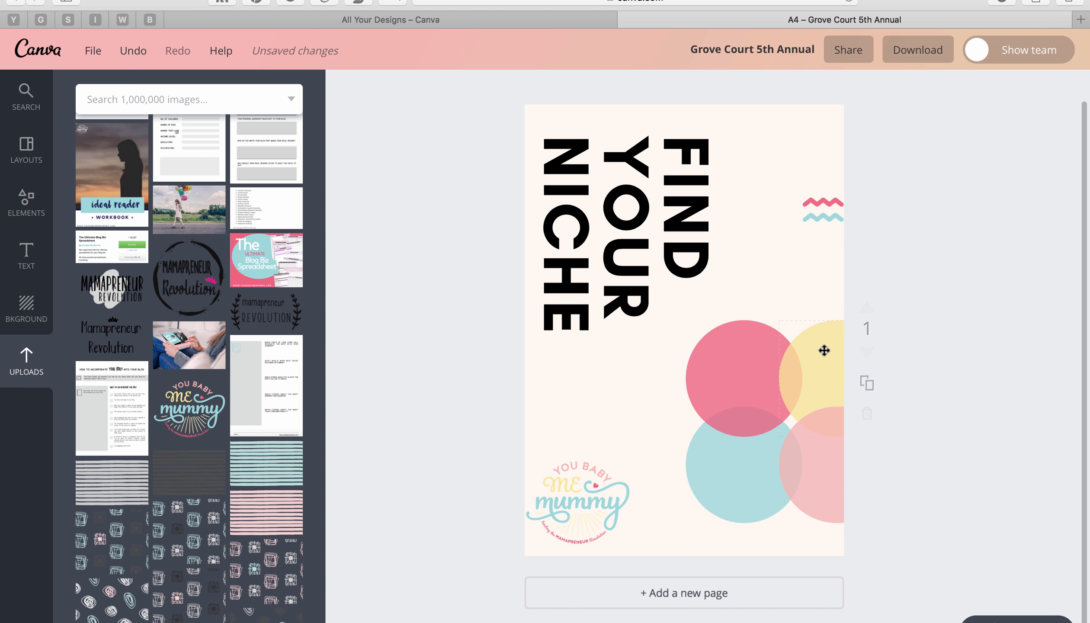
pyautogui.moveTo(824, 351); pyautogui.dragTo(824, 354)
# Lower the title a little and raise the wave pair to position 690, 126, level with the title's upper edge.
pyautogui.moveTo(652, 257); pyautogui.dragTo(651, 276)
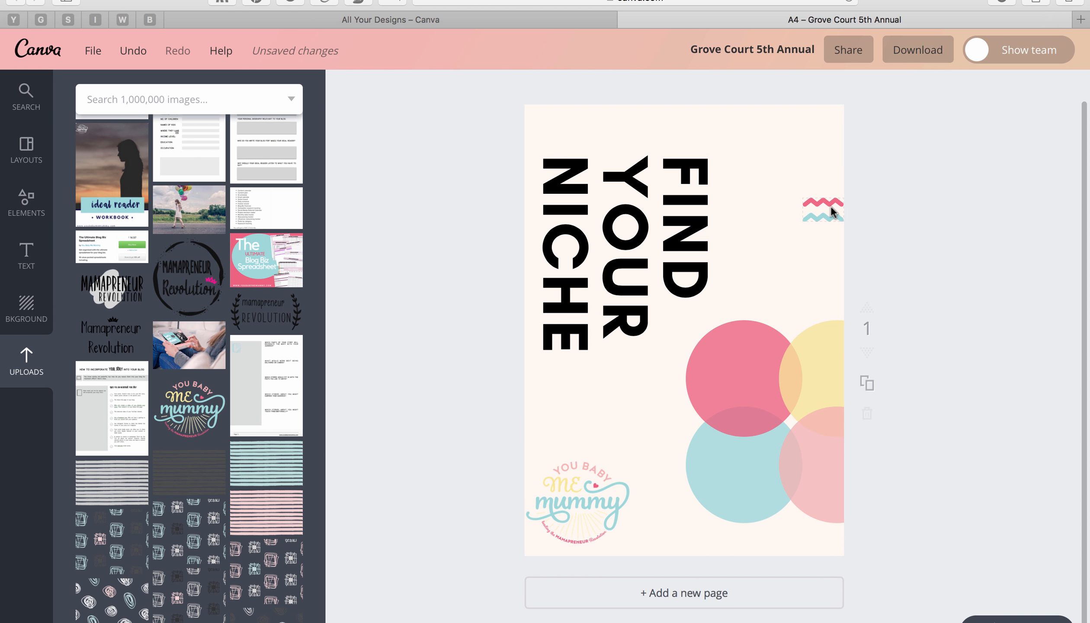
pyautogui.moveTo(832, 212); pyautogui.dragTo(826, 168)
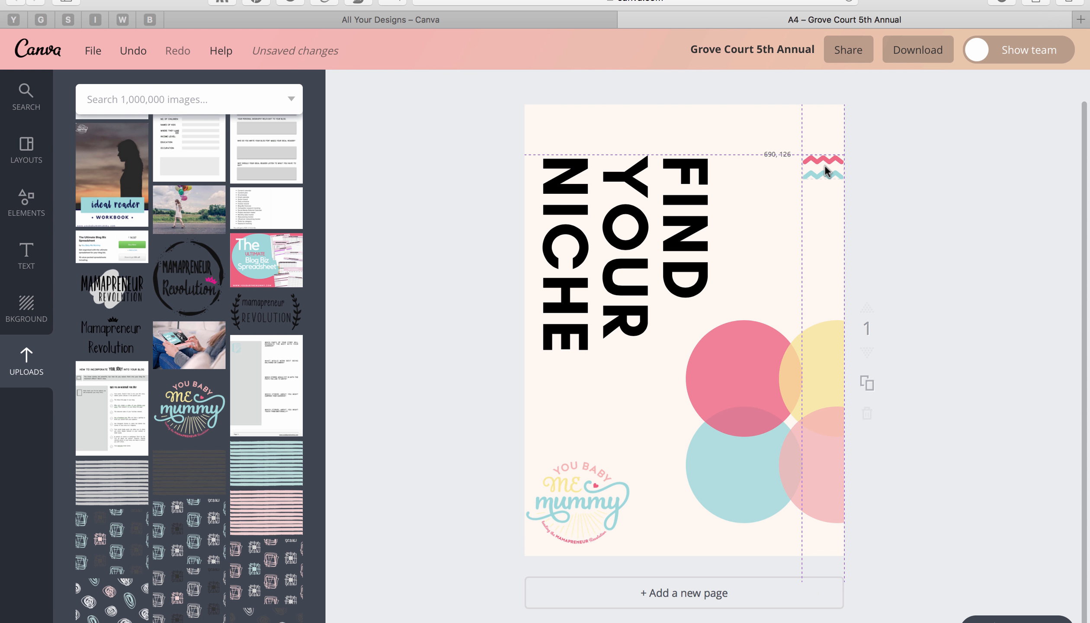
pyautogui.moveTo(825, 165); pyautogui.dragTo(825, 166)
pyautogui.moveTo(824, 165); pyautogui.dragTo(825, 165)
# Move the "You Baby Me Mummy" logo down closer to the page's lower edge.
pyautogui.moveTo(587, 482)
pyautogui.mouseDown()
pyautogui.moveTo(584, 447)
pyautogui.moveTo(589, 498)
pyautogui.mouseUp()
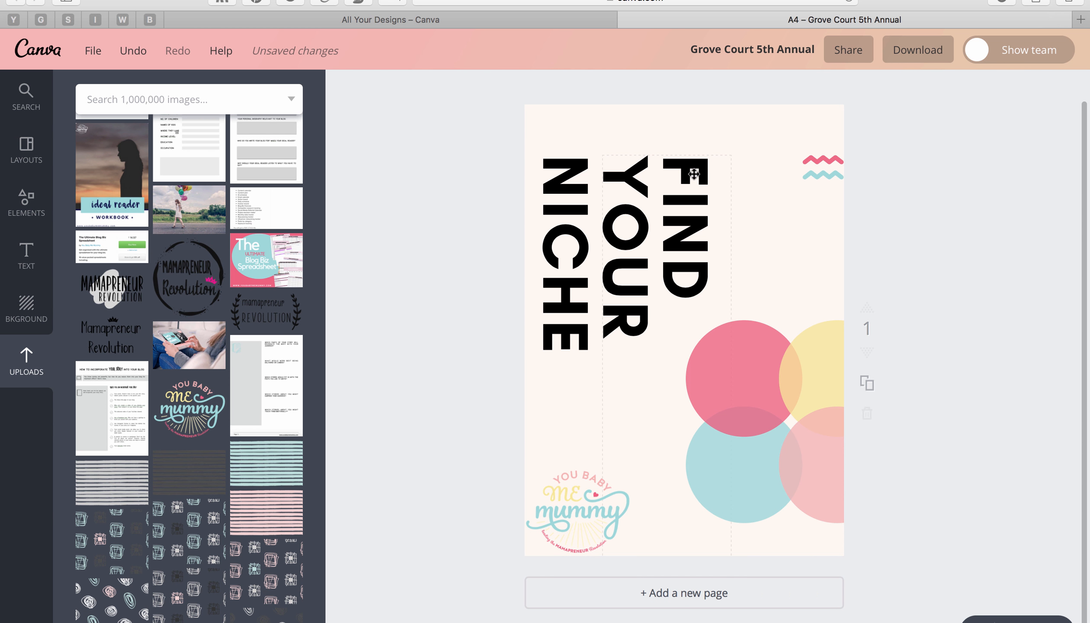
pyautogui.click(693, 175)
pyautogui.click(998, 210)
# Rename the design as "find your niche".
pyautogui.click(764, 54)
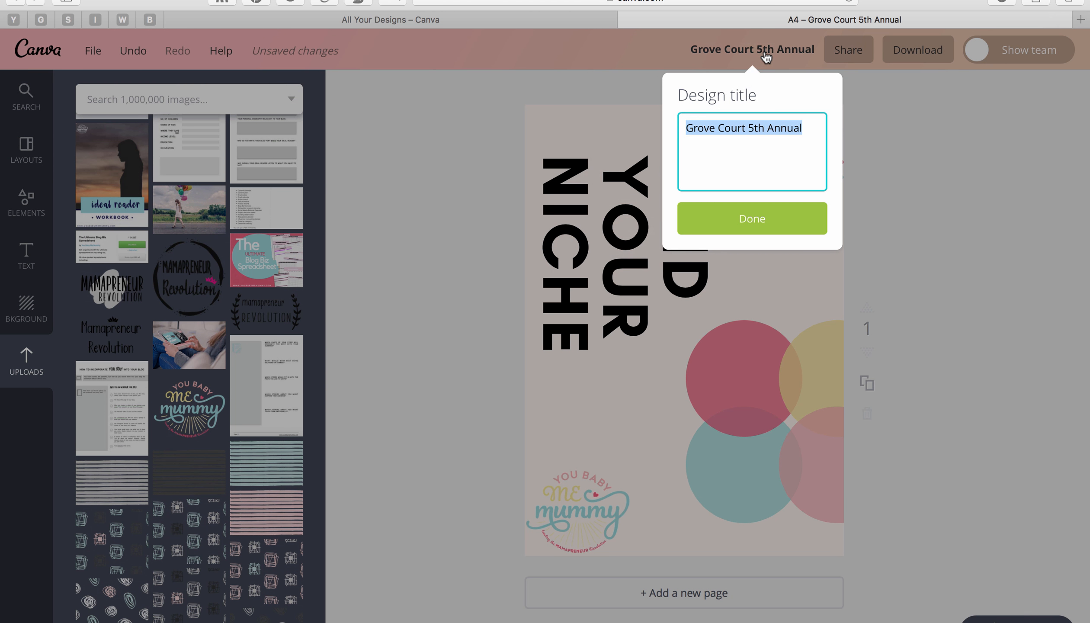
pyautogui.write('find your niche')
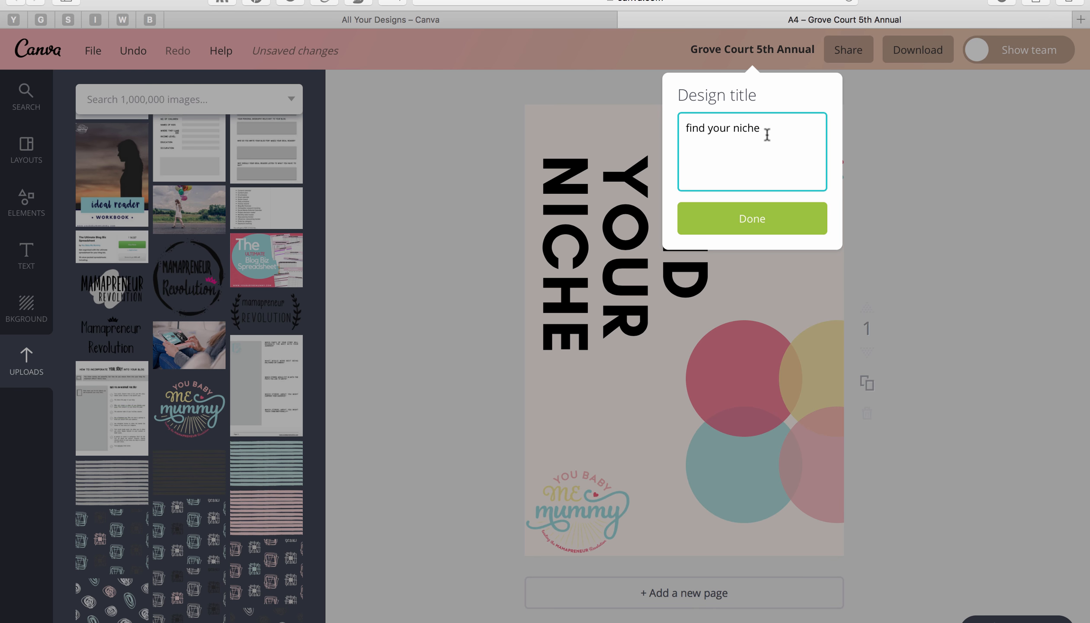
pyautogui.click(771, 212)
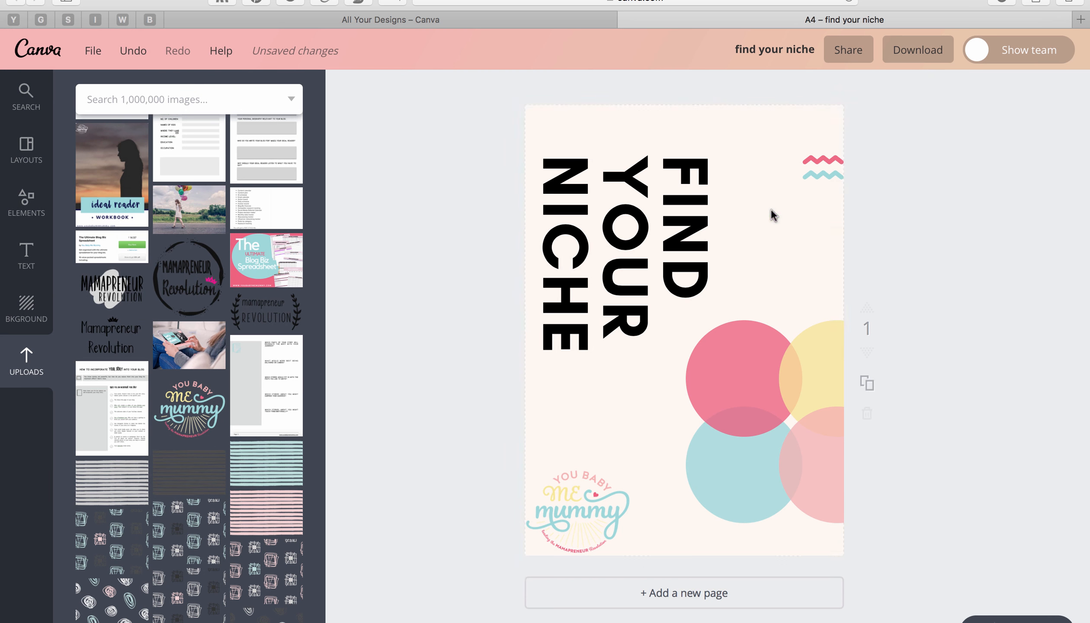
# Download the design as PDF - Print without crop marks and bleed, and switch to the Niche Worksheet document in Pages.
pyautogui.click(938, 53)
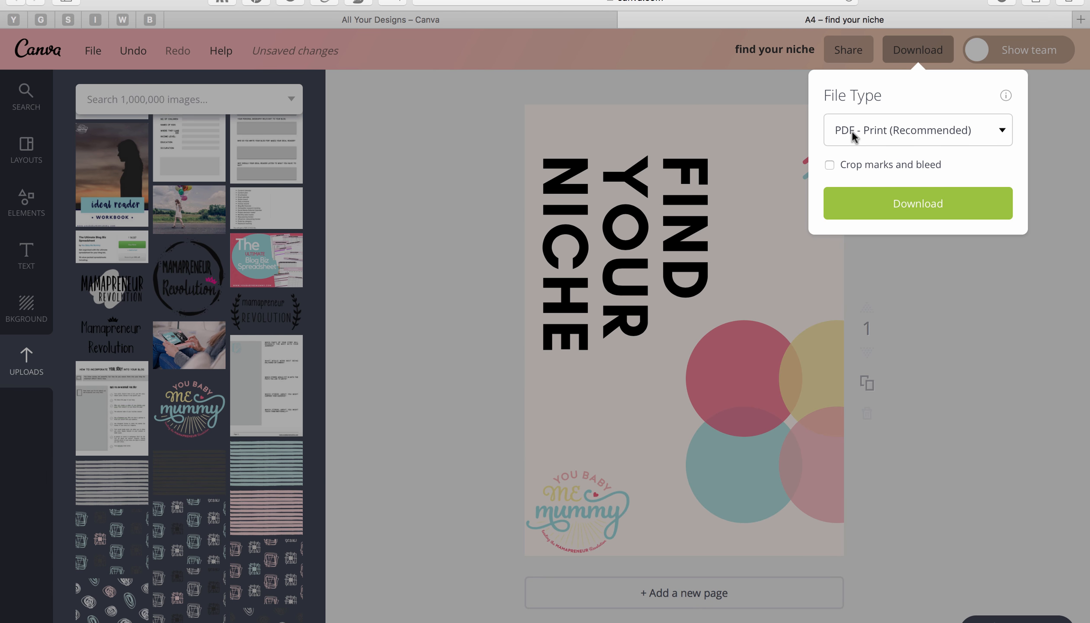
pyautogui.click(933, 136)
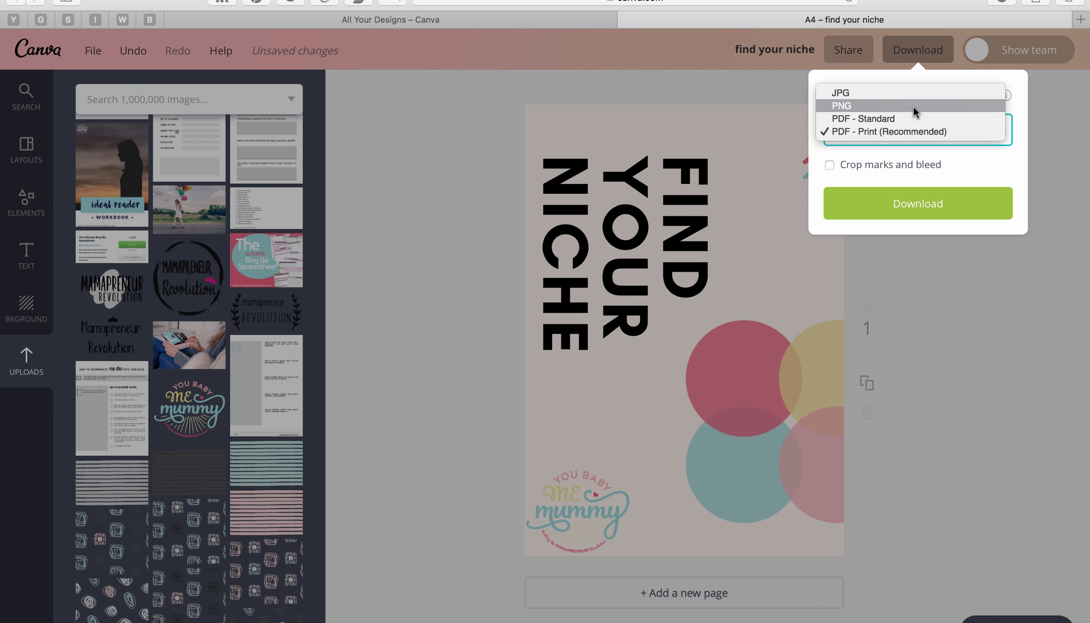
pyautogui.click(912, 130)
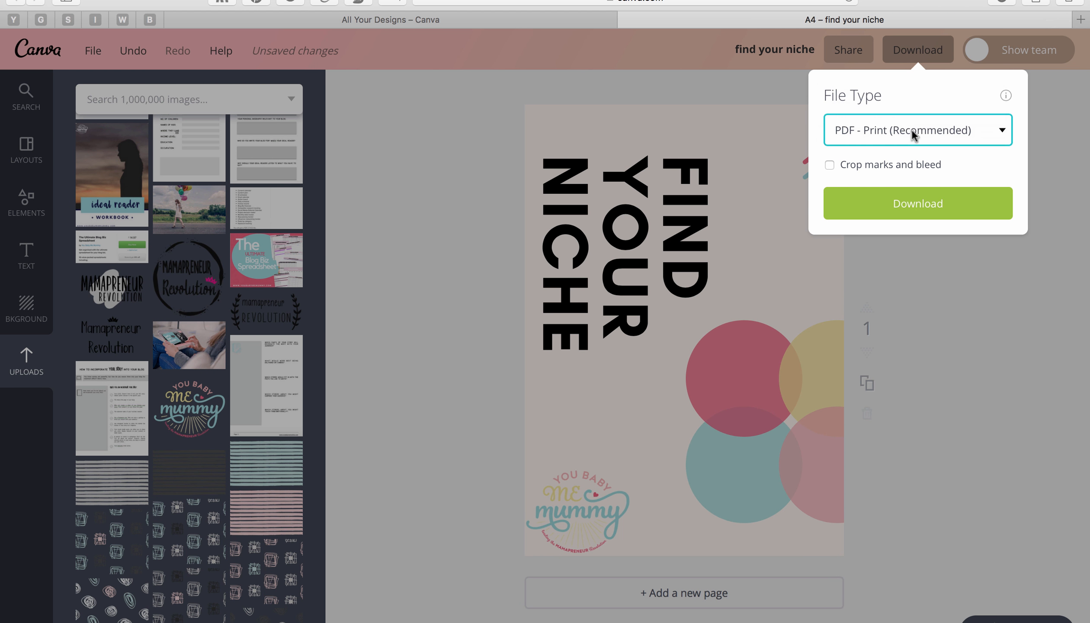
pyautogui.click(908, 204)
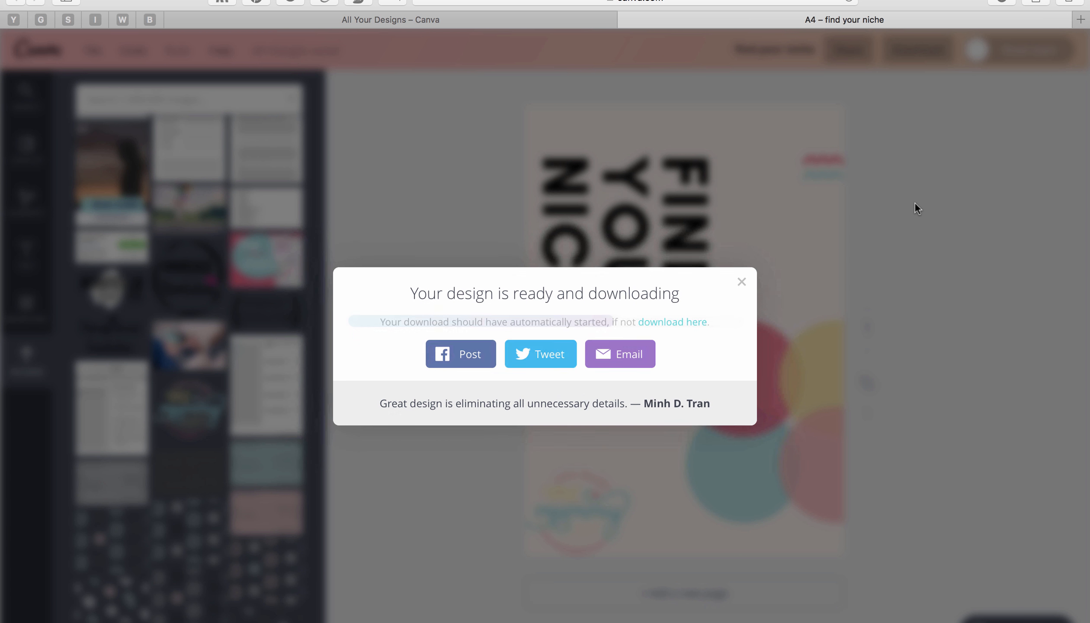
pyautogui.hotkey('ctrl', 'Left')
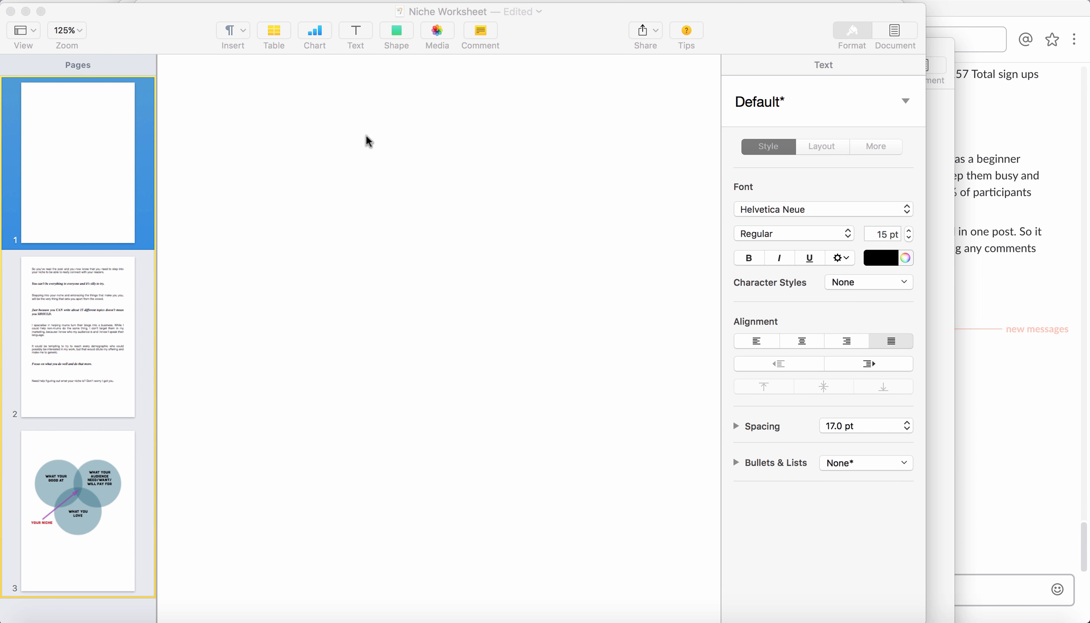
# Switch to Preview and close the two open Pampers Baby Board PDF windows.
pyautogui.press('super+Tab')
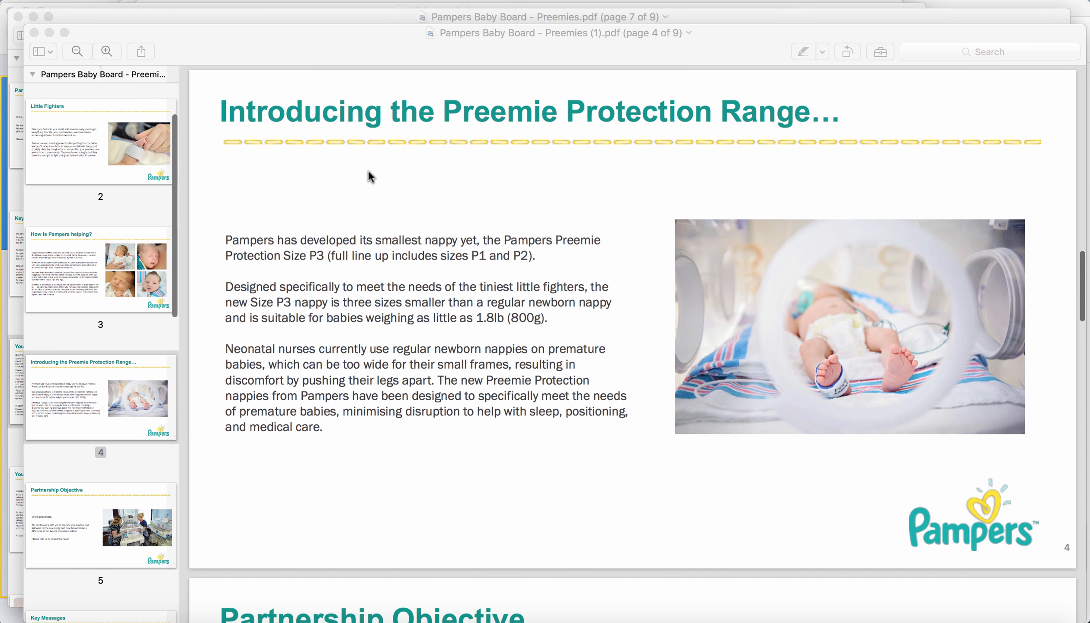
pyautogui.click(47, 33)
pyautogui.click(33, 16)
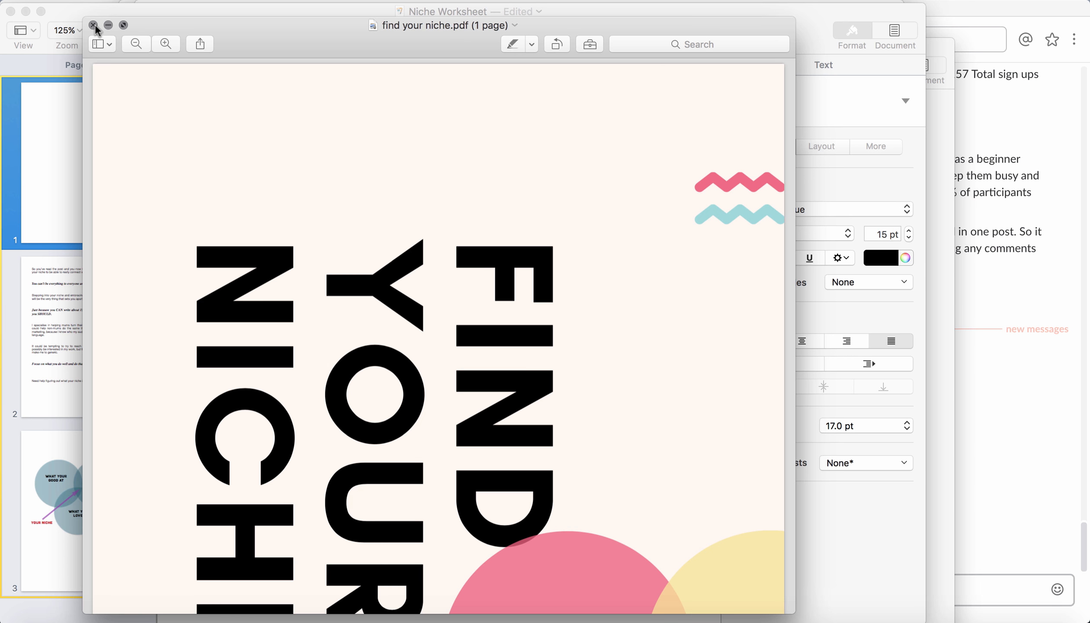
# Examine the downloaded "find your niche" PDF from top to bottom, checking the placement of the title, waves, circles and logo.
pyautogui.scroll(-10, 281, 230)
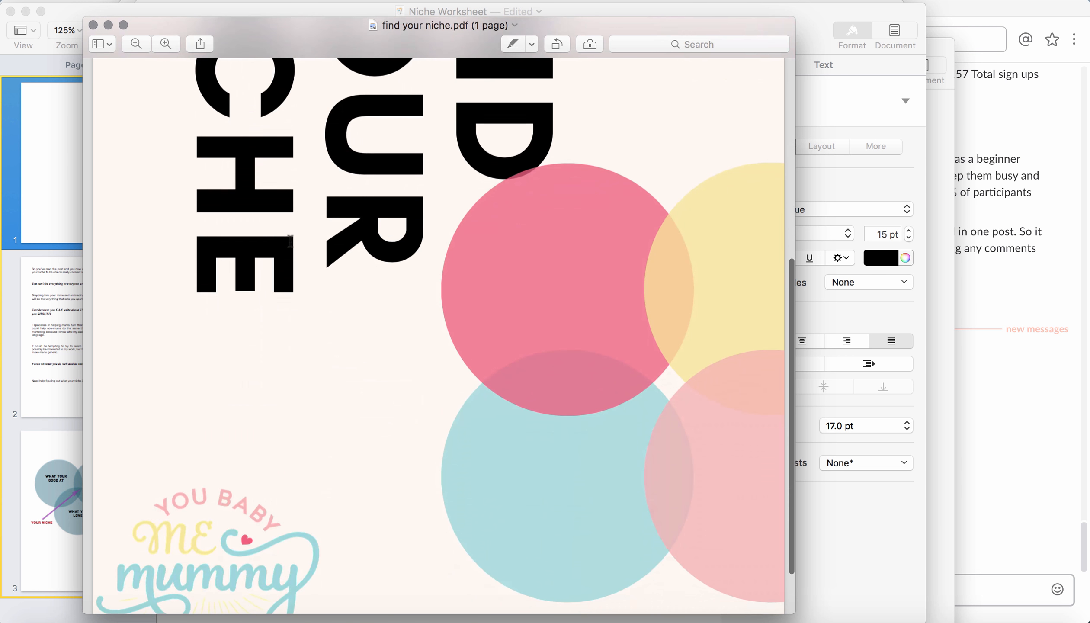
pyautogui.scroll(5, 289, 241)
pyautogui.scroll(5, 289, 241)
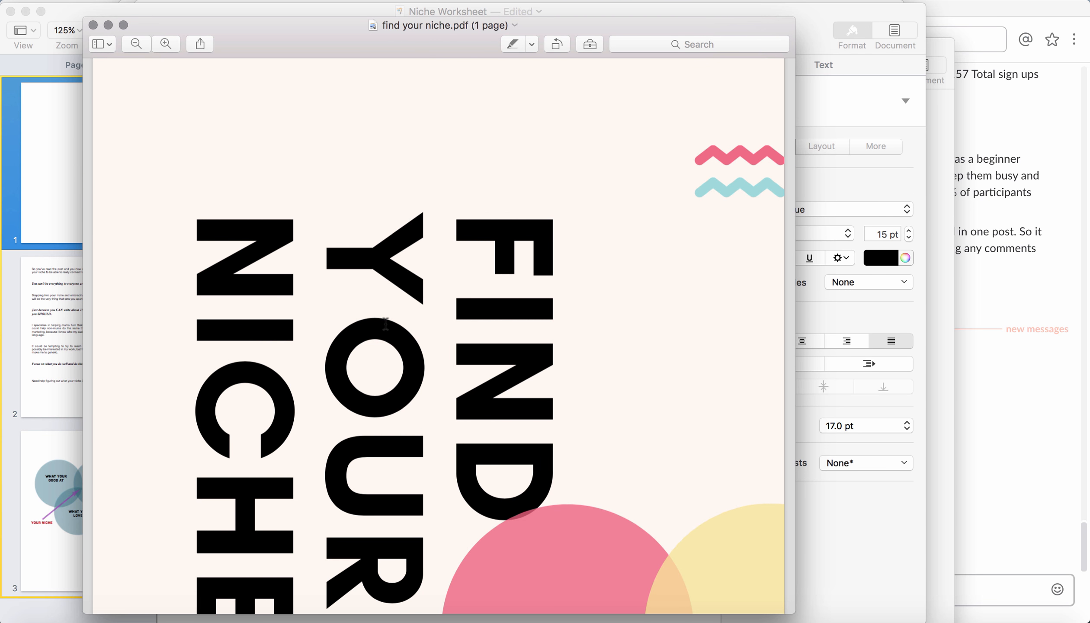
pyautogui.scroll(-5, 385, 322)
pyautogui.scroll(5, 386, 322)
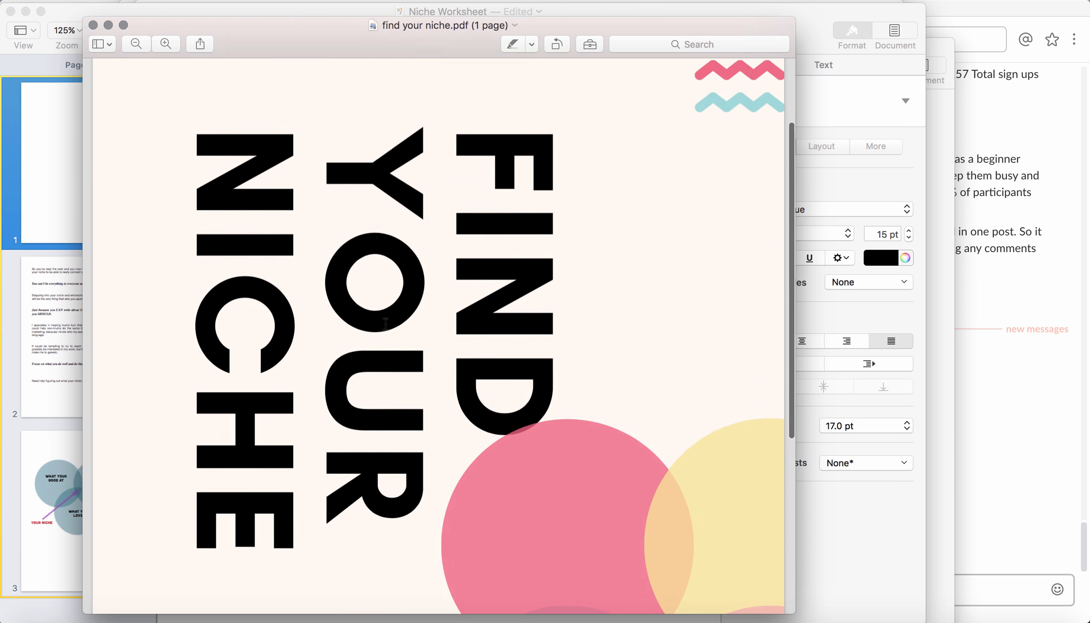
pyautogui.scroll(-8, 385, 322)
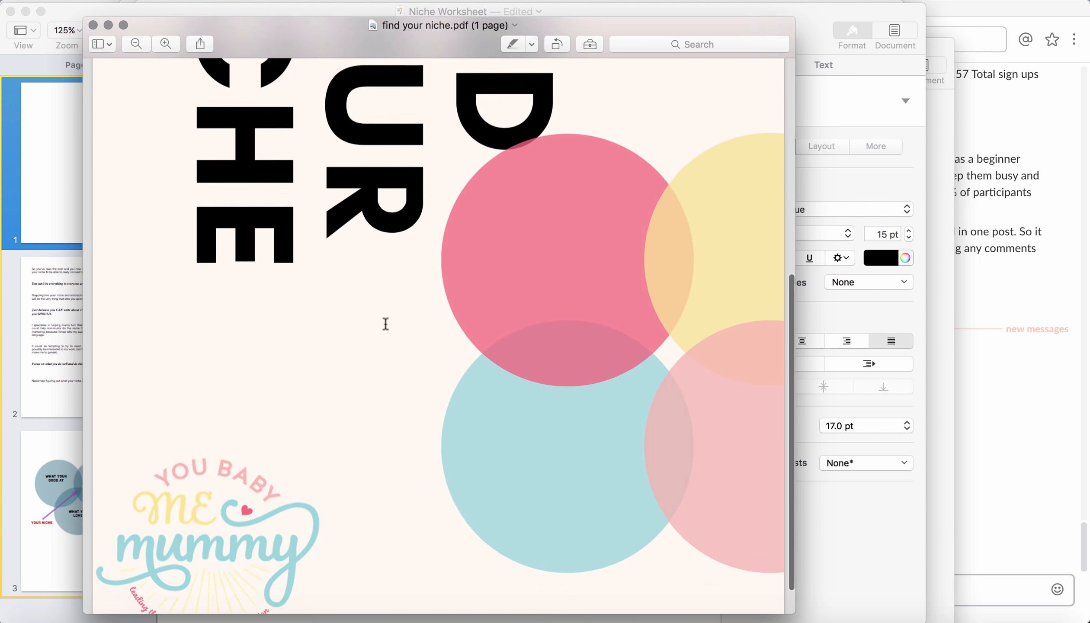
pyautogui.scroll(8, 386, 323)
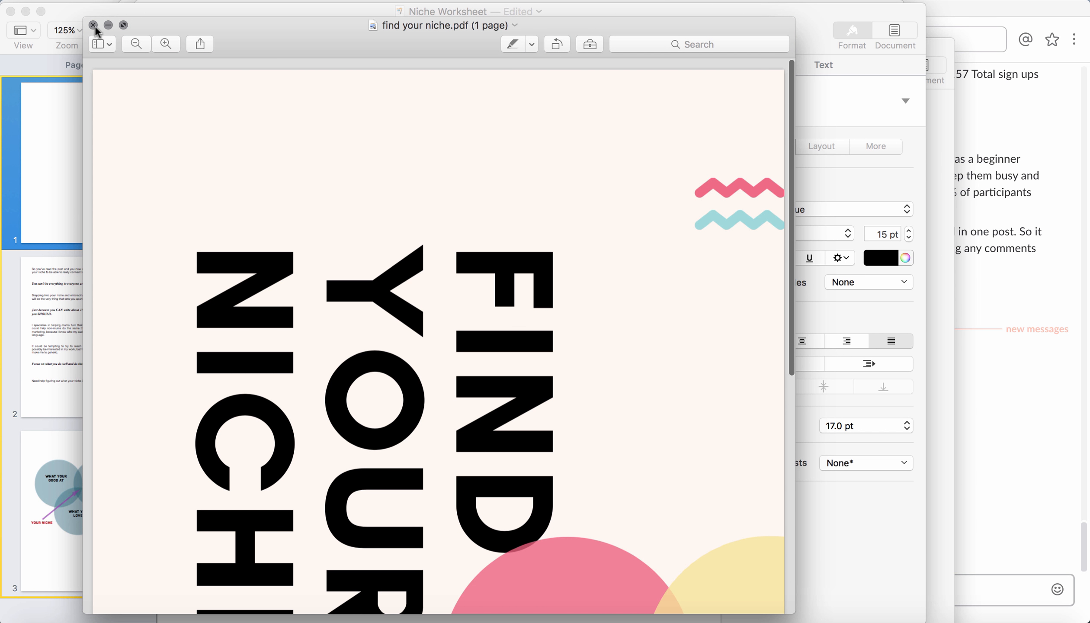
pyautogui.scroll(-3, 301, 168)
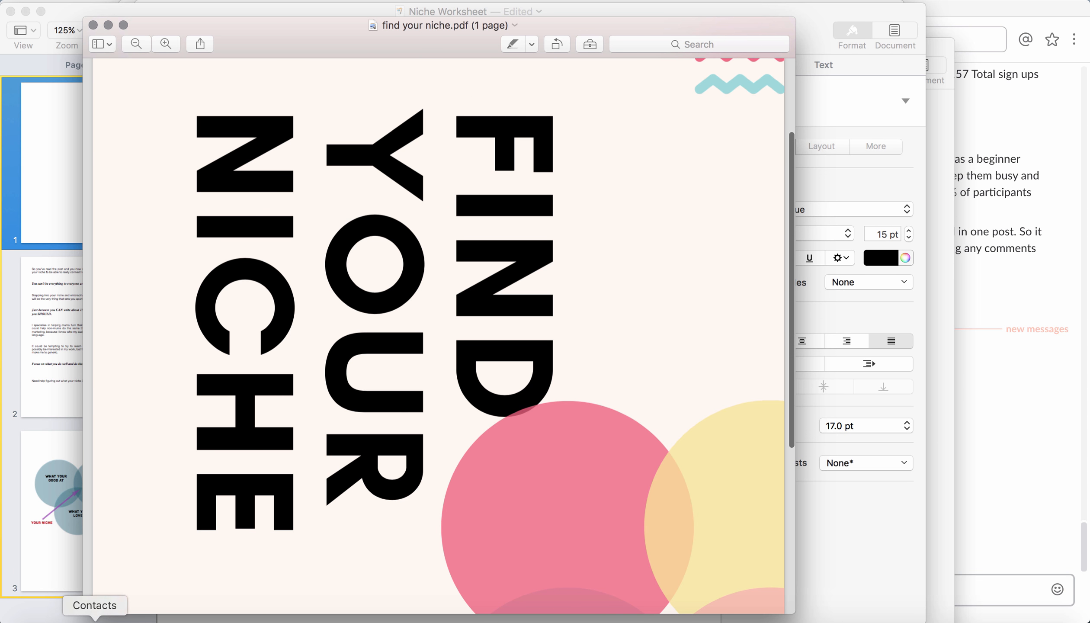
# Switch to the Canva cover design and dismiss the download message.
pyautogui.click(153, 621)
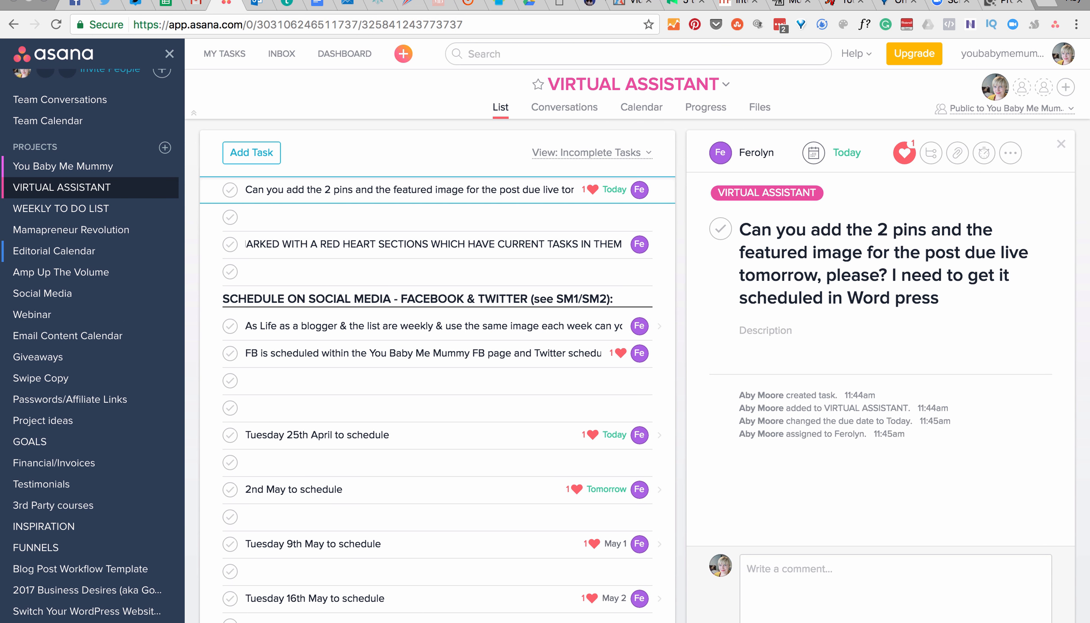
pyautogui.click(182, 621)
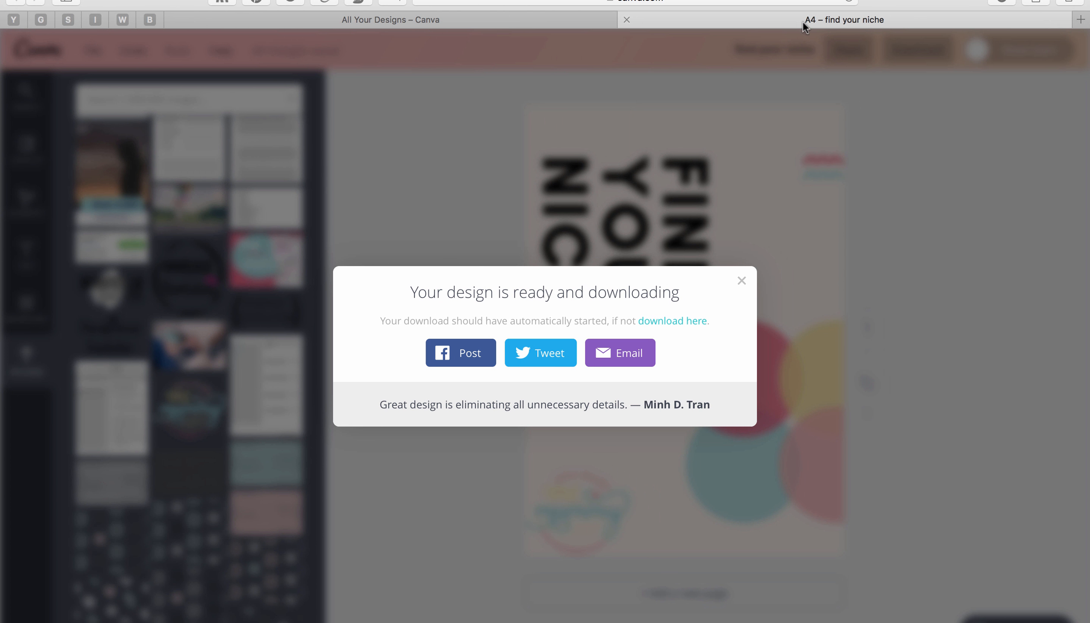
pyautogui.click(742, 281)
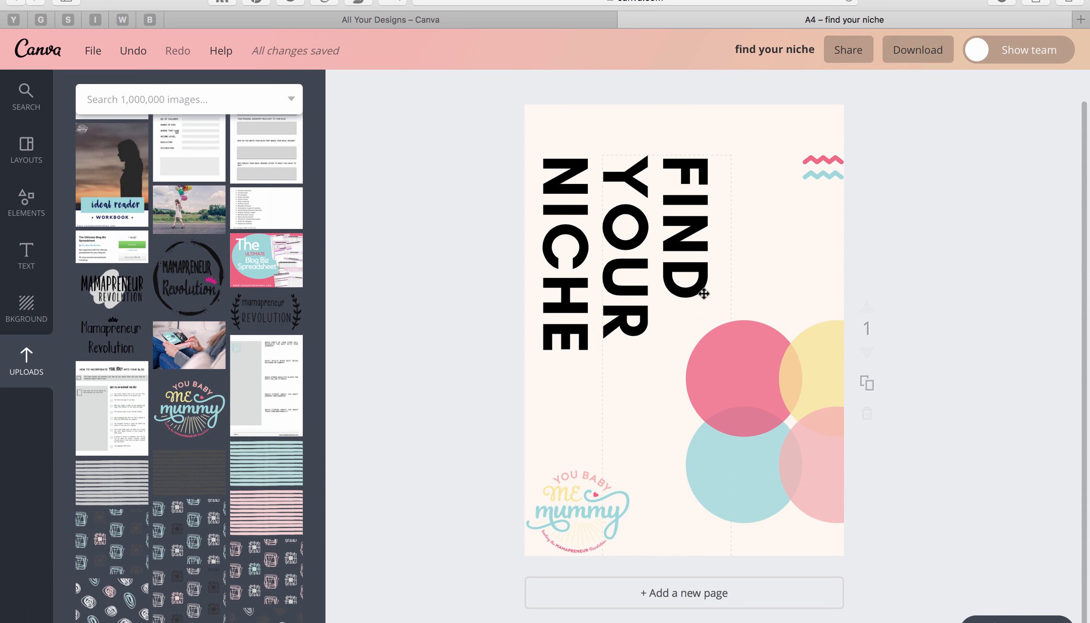
# Undo the last title edit and resize the title's text box so FIND, YOUR and NICHE wrap onto three separate lines.
pyautogui.press('super+z')
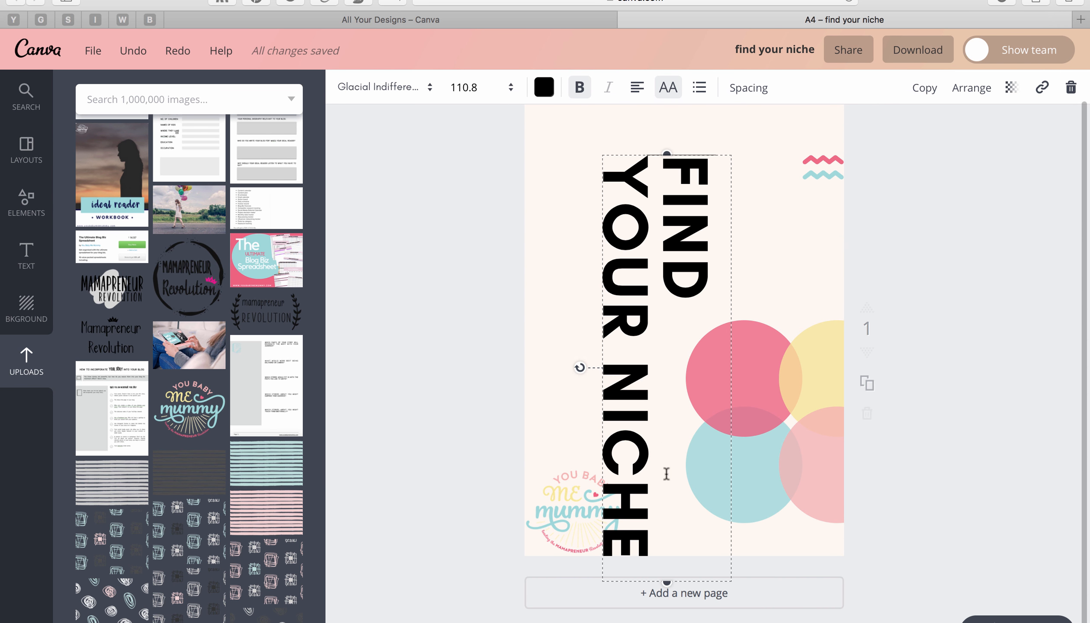
pyautogui.moveTo(667, 581); pyautogui.dragTo(682, 361)
pyautogui.click(934, 342)
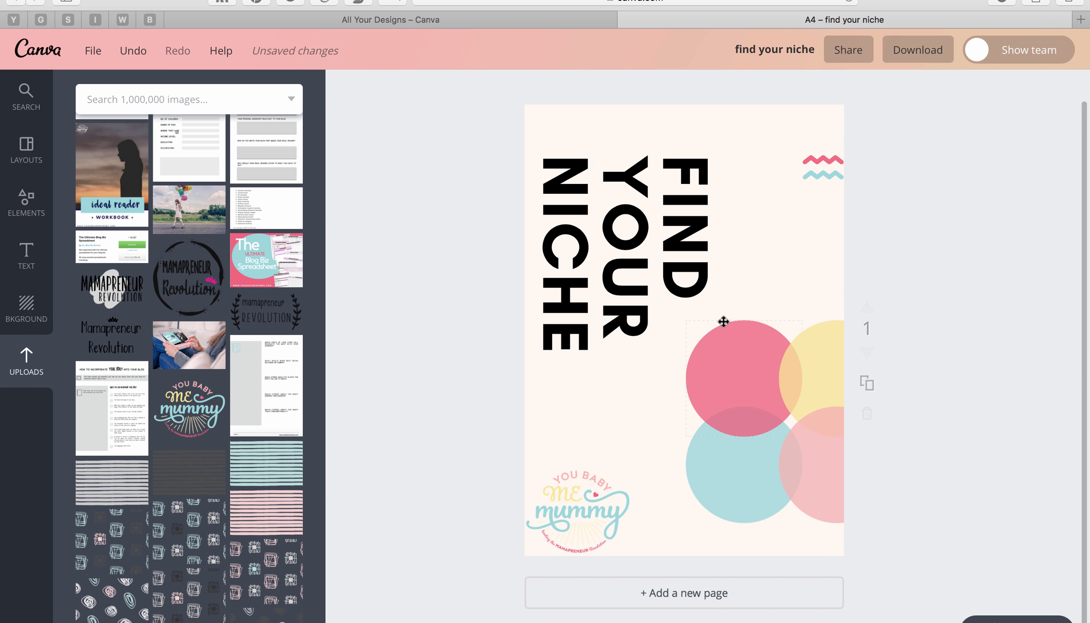
# Move the "FIND YOUR NICHE" title and the wave pair up slightly, keeping the waves level with the title's upper edge.
pyautogui.moveTo(678, 228); pyautogui.dragTo(680, 211)
pyautogui.moveTo(827, 161); pyautogui.dragTo(827, 143)
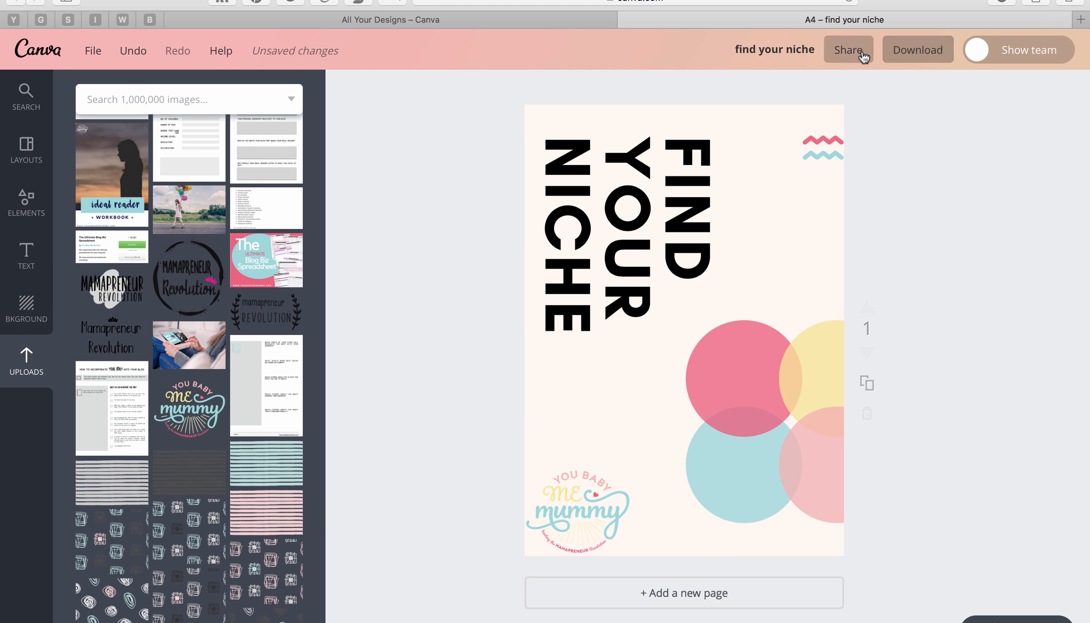
# Save the design and download it as PDF - Print without crop marks and bleed.
pyautogui.click(91, 52)
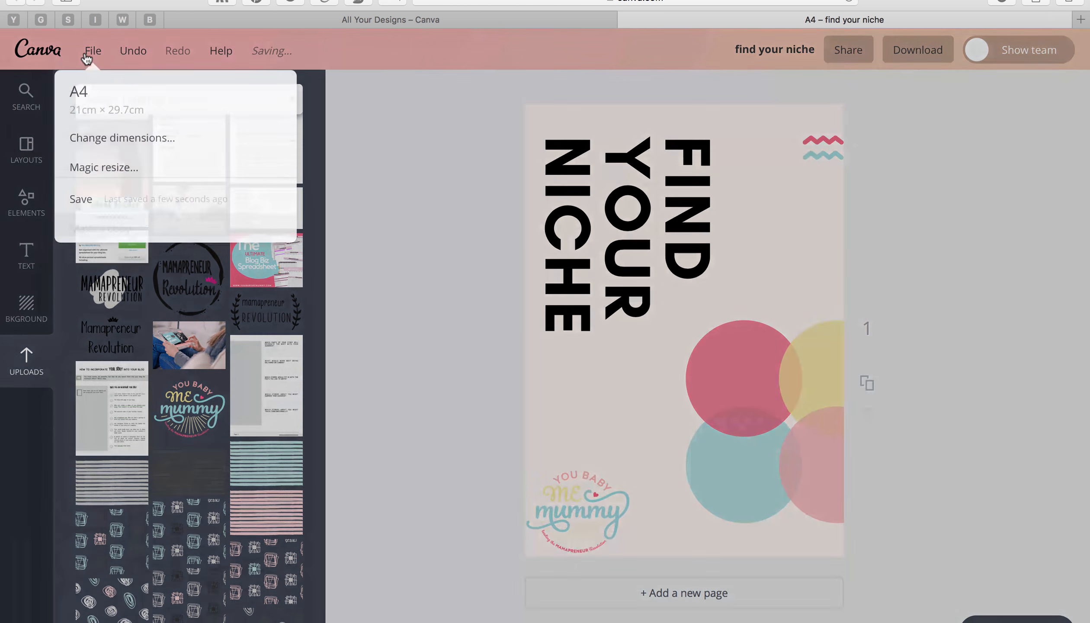
pyautogui.click(84, 209)
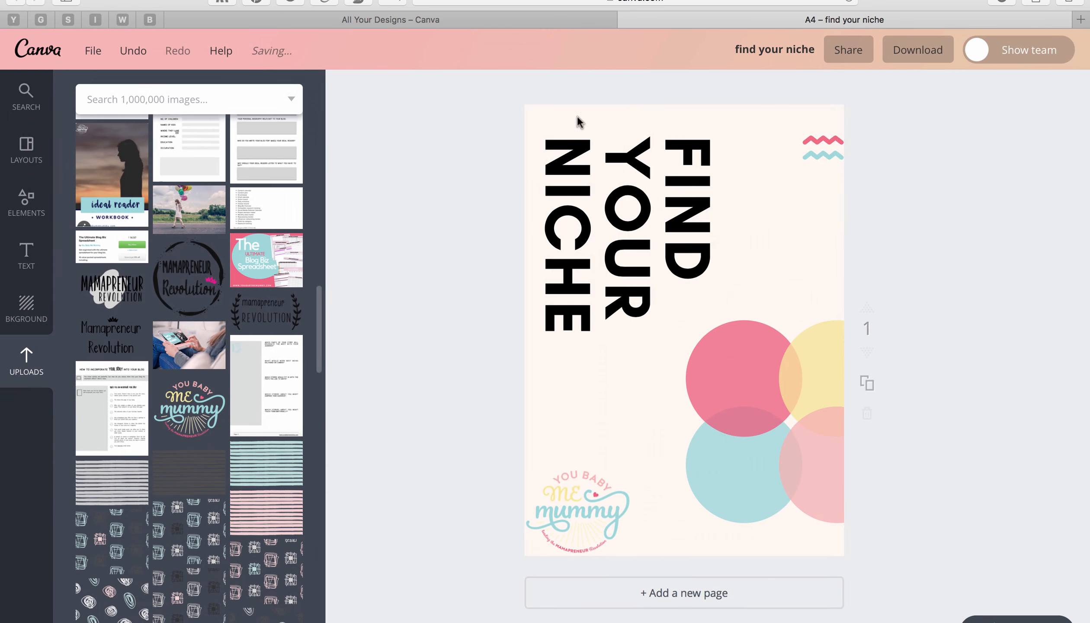
pyautogui.click(930, 58)
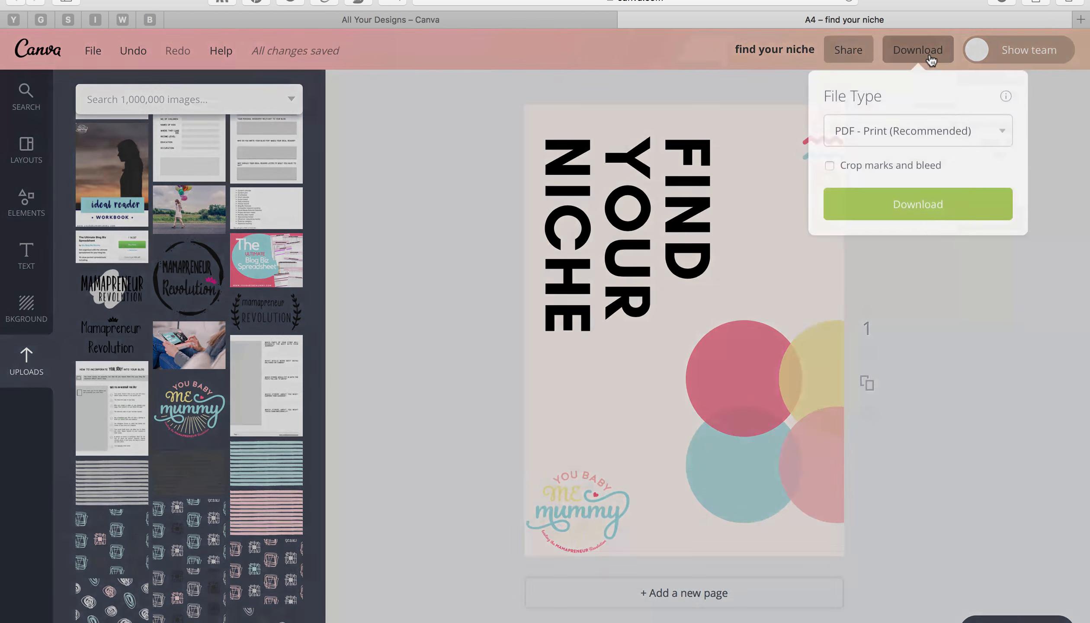
pyautogui.click(908, 206)
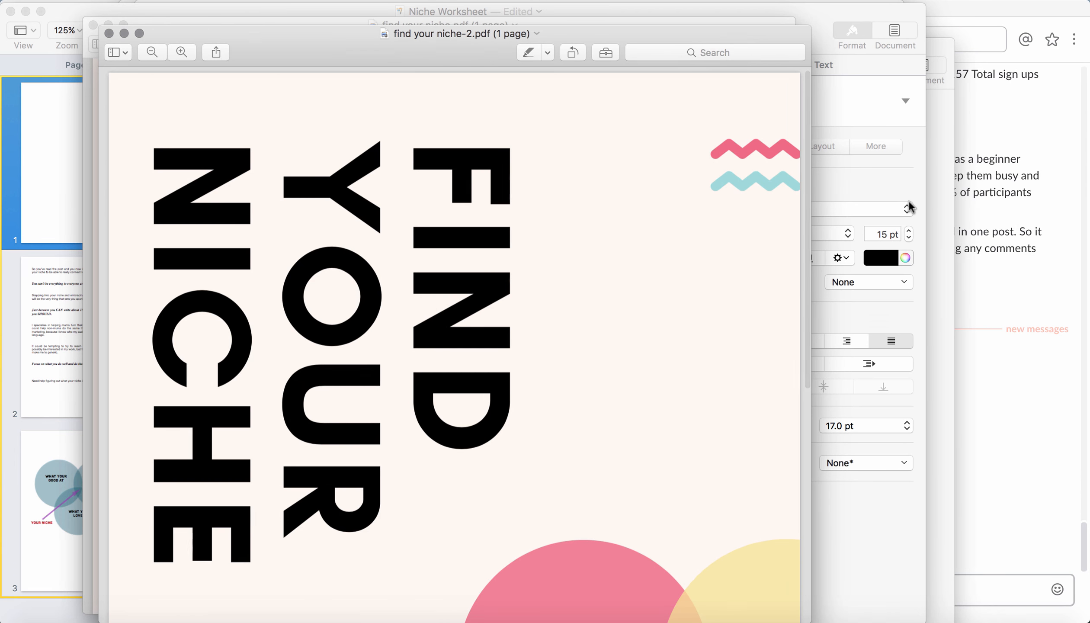
# Examine the revised cover PDF "find your niche-2" from title to logo, and close it.
pyautogui.scroll(-10, 613, 277)
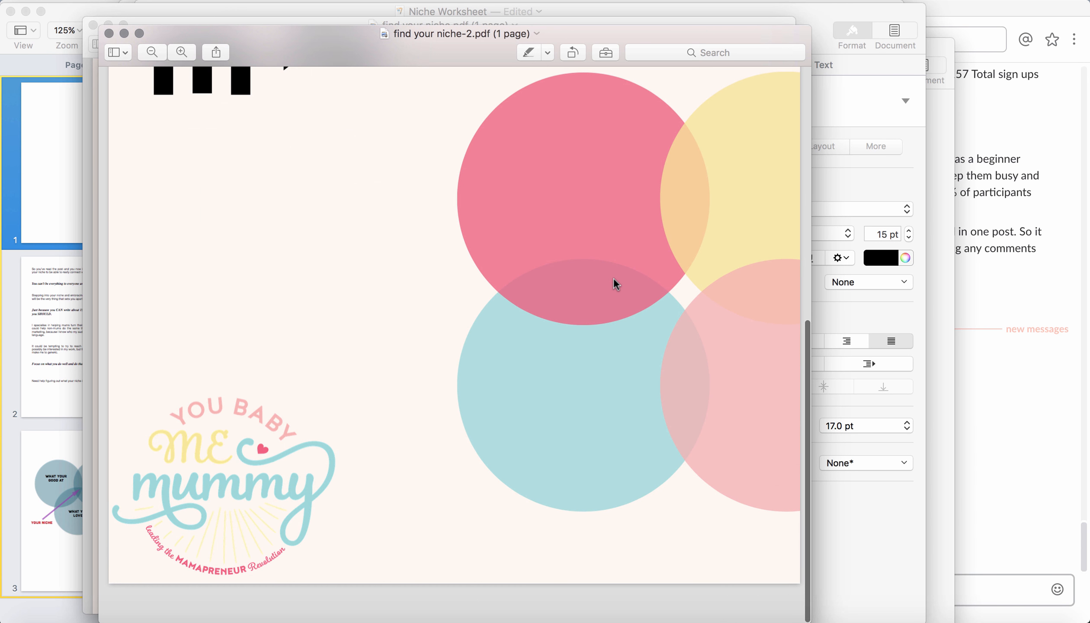
pyautogui.scroll(10, 613, 278)
pyautogui.scroll(-5, 304, 356)
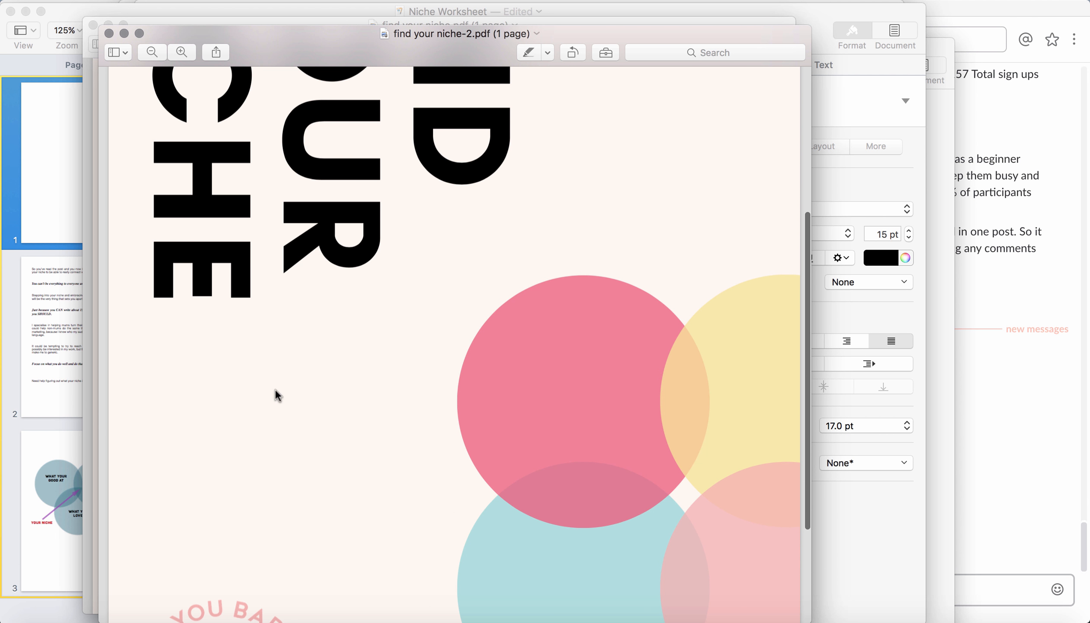
pyautogui.scroll(-5, 314, 476)
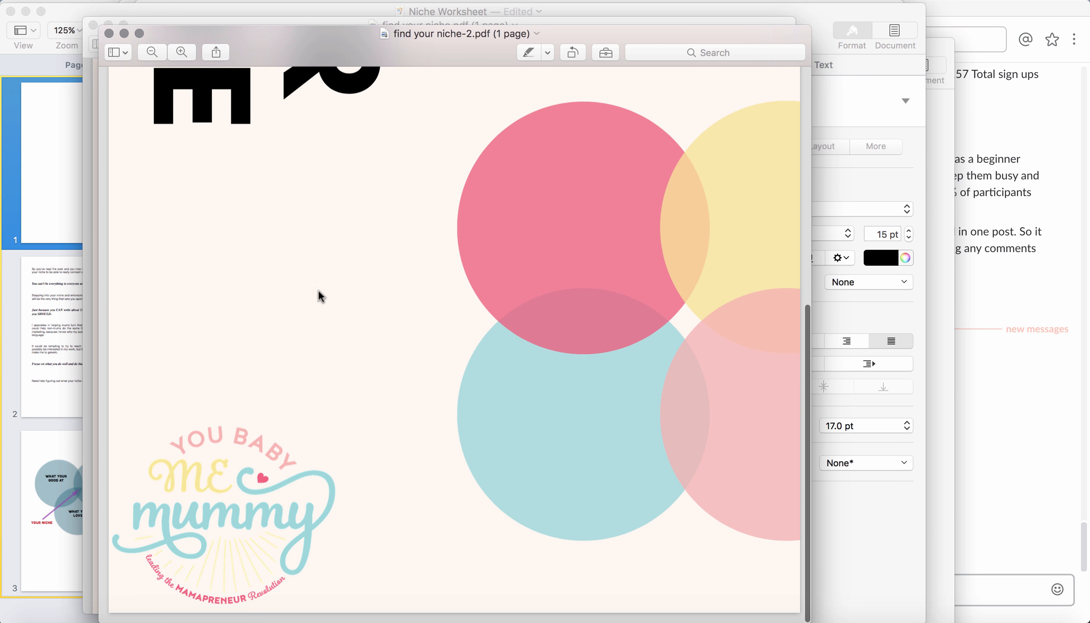
pyautogui.scroll(8, 318, 311)
pyautogui.scroll(2, 325, 281)
pyautogui.scroll(-8, 325, 281)
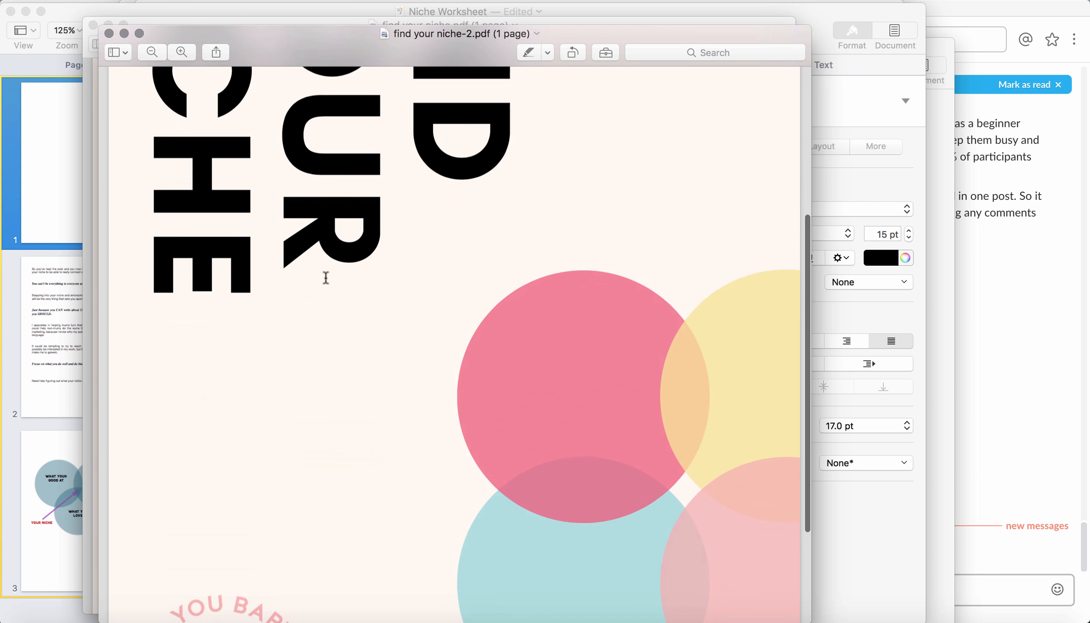
pyautogui.scroll(-3, 325, 277)
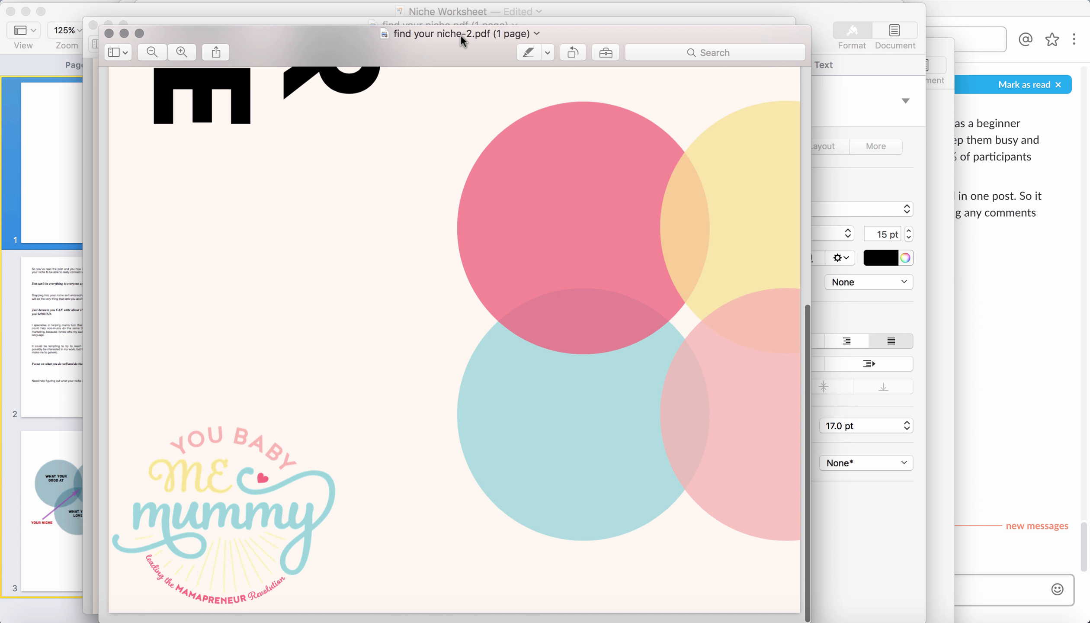
pyautogui.click(110, 34)
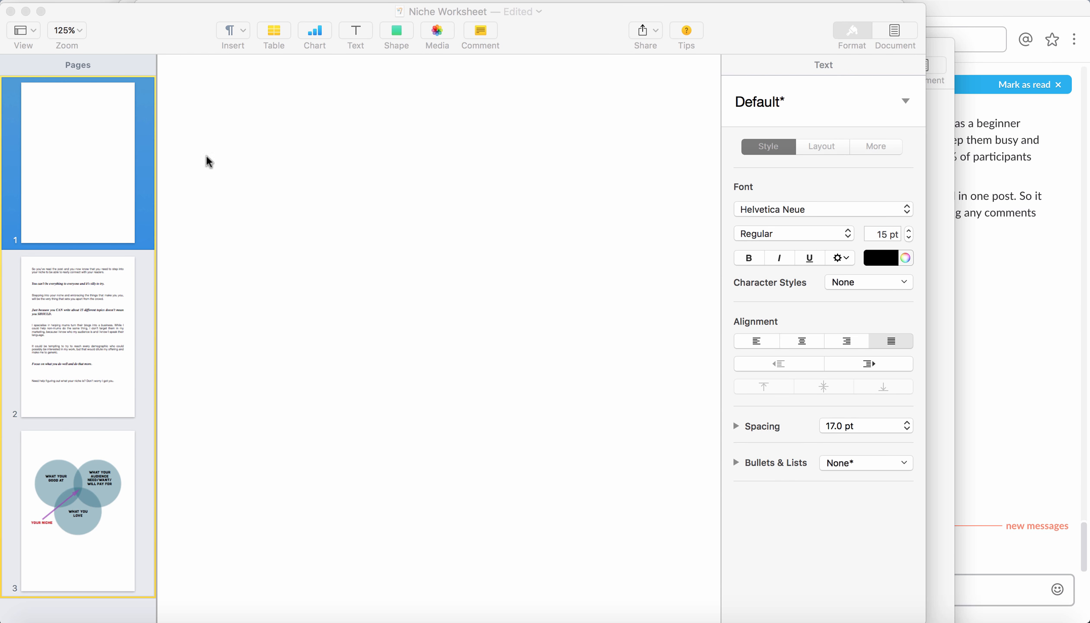
# Insert "find your niche-2.pdf" from the Downloads folder into the blank first page of the Niche Worksheet.
pyautogui.click(111, 172)
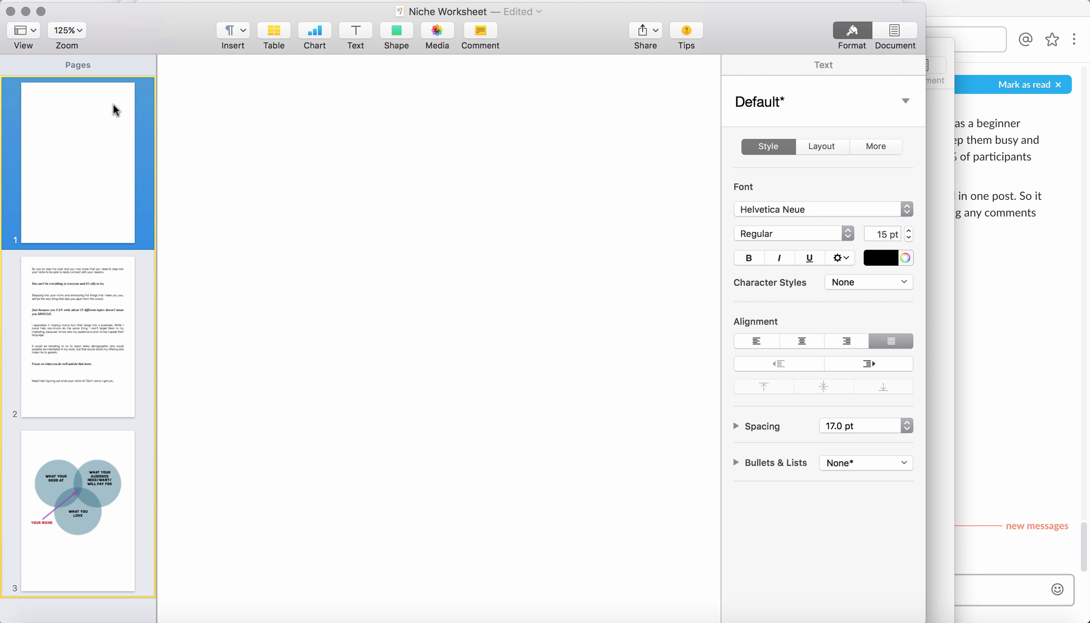
pyautogui.click(161, 0)
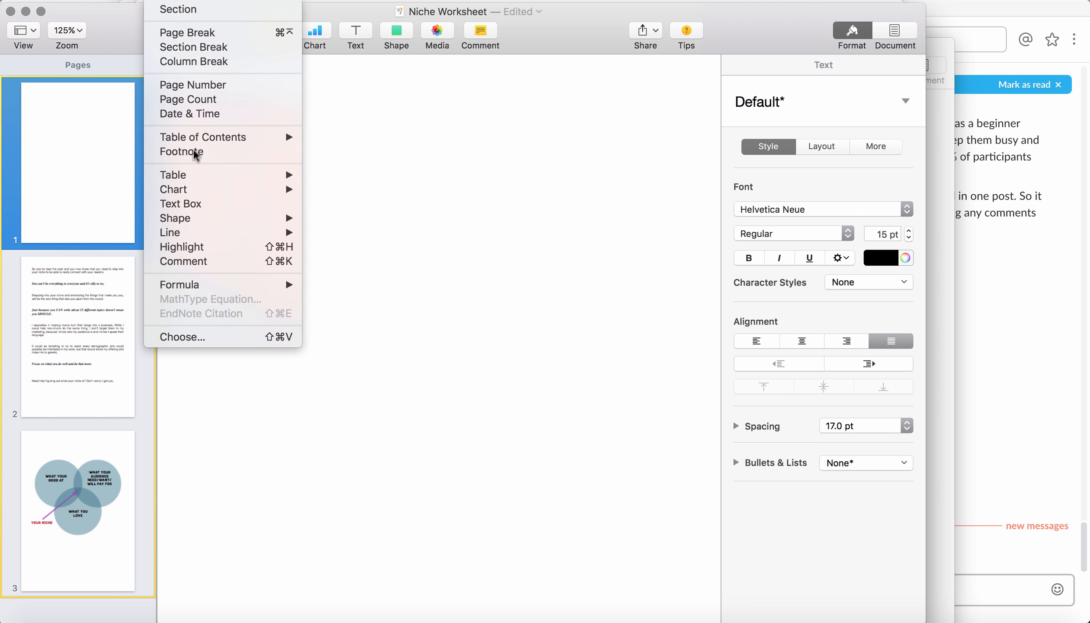
pyautogui.click(225, 337)
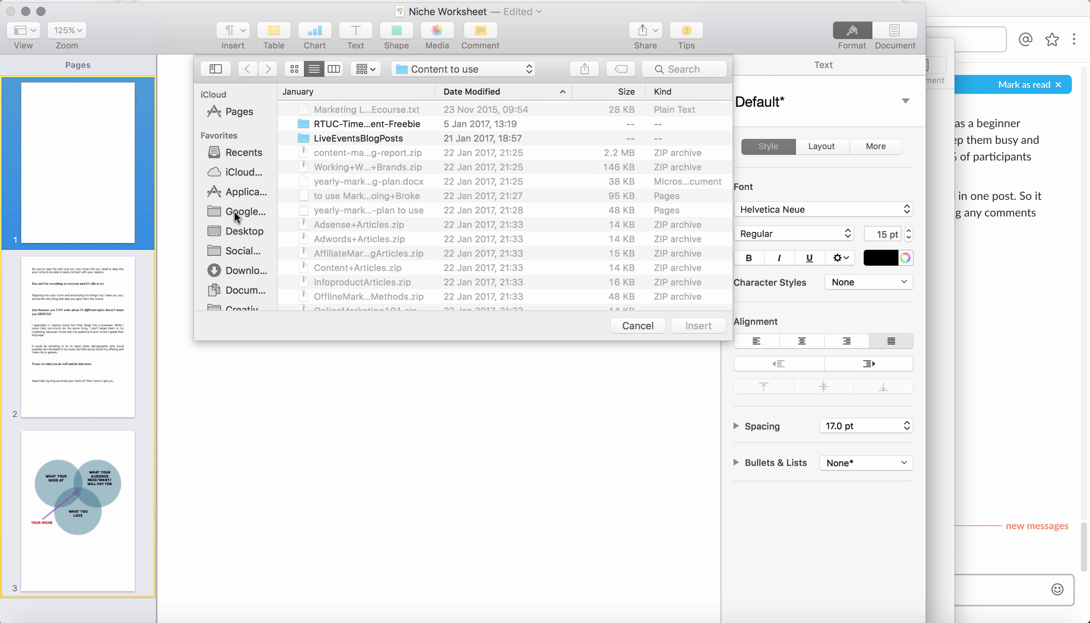
pyautogui.click(233, 269)
pyautogui.click(369, 139)
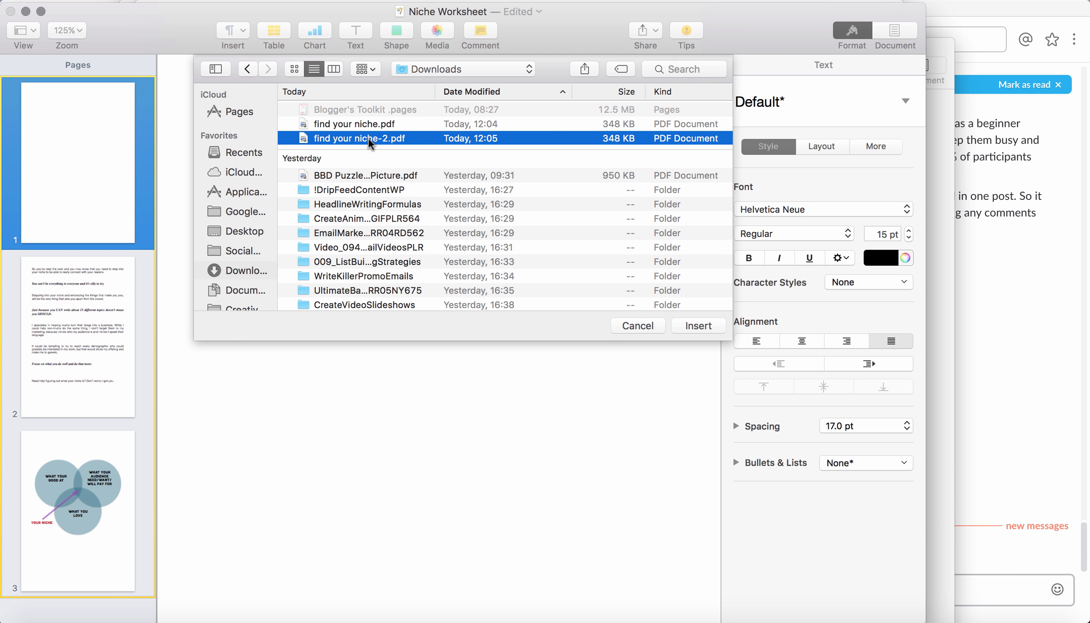
pyautogui.press('space')
pyautogui.press('space')
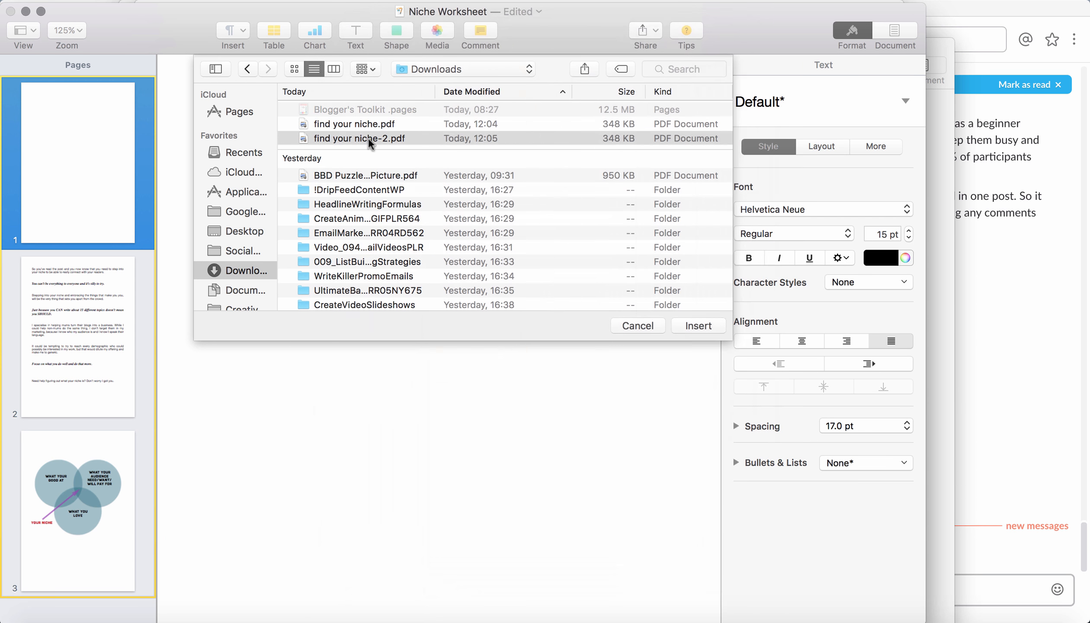
pyautogui.click(698, 325)
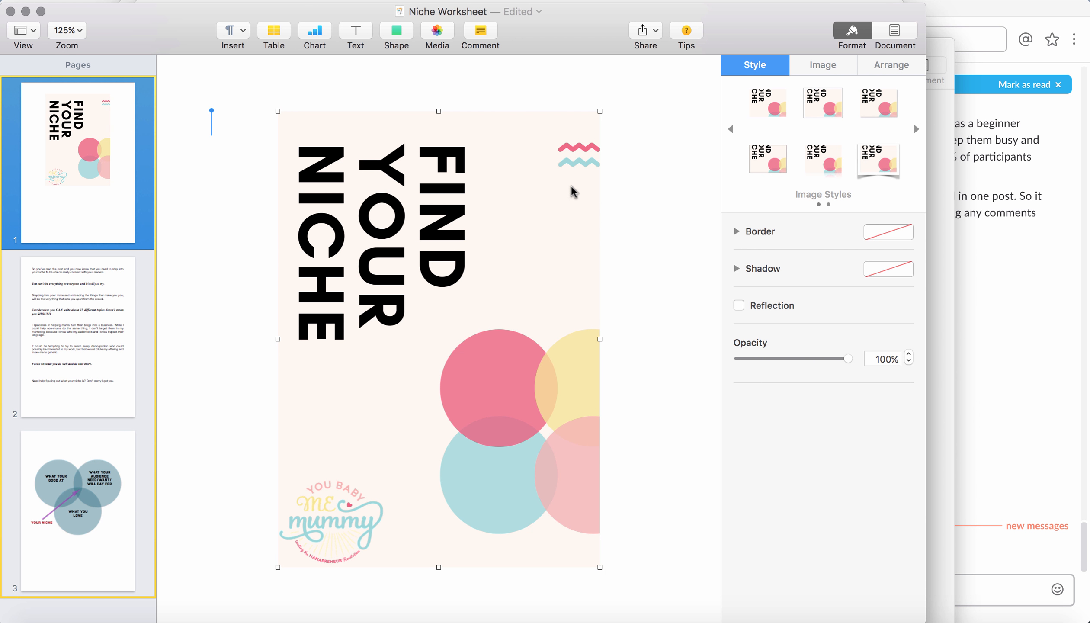
# Enlarge the inserted cover image so that it fills the whole first page.
pyautogui.moveTo(601, 111); pyautogui.dragTo(786, 13)
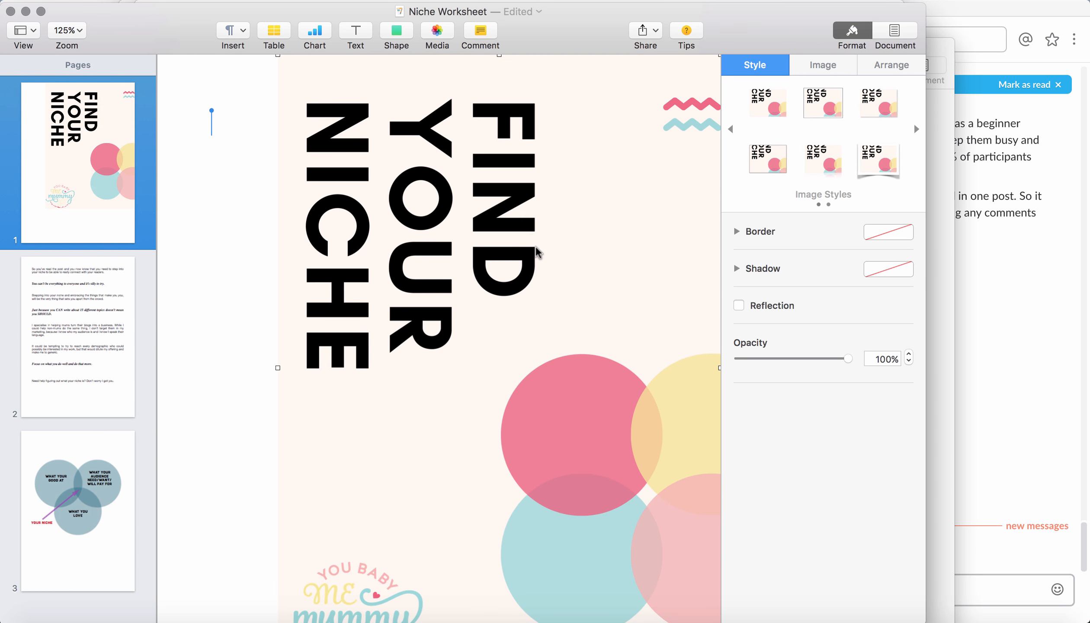
pyautogui.scroll(-10, 536, 255)
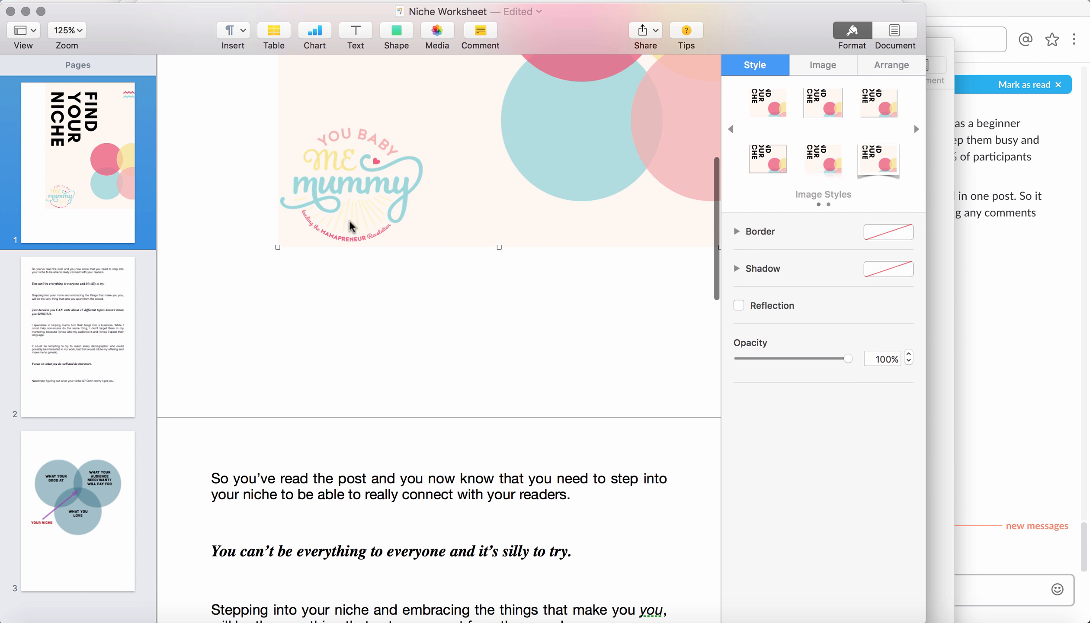
pyautogui.moveTo(278, 246); pyautogui.dragTo(174, 422)
# Delete the empty lines above the worksheet's opening paragraph so that the text starts at the head of page 2, directly after the cover.
pyautogui.scroll(-5, 309, 396)
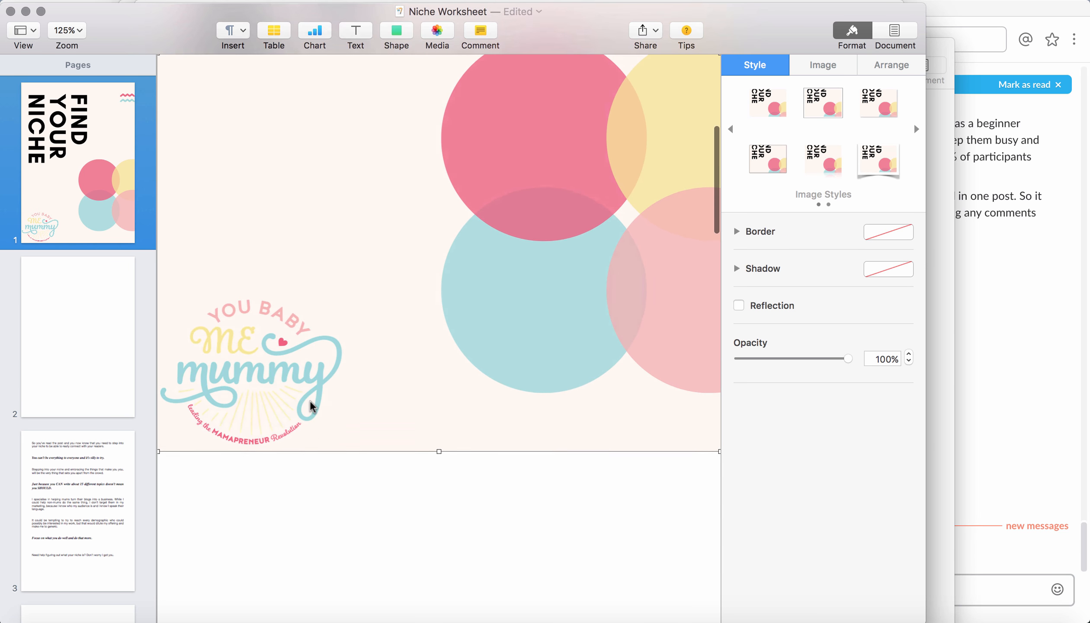
pyautogui.click(329, 458)
pyautogui.press('BackSpace')
pyautogui.press('BackSpace')
pyautogui.press('BackSpace')
pyautogui.press('BackSpace')
pyautogui.press('BackSpace')
pyautogui.press('BackSpace')
pyautogui.press('BackSpace')
pyautogui.press('BackSpace')
pyautogui.press('BackSpace')
pyautogui.press('BackSpace')
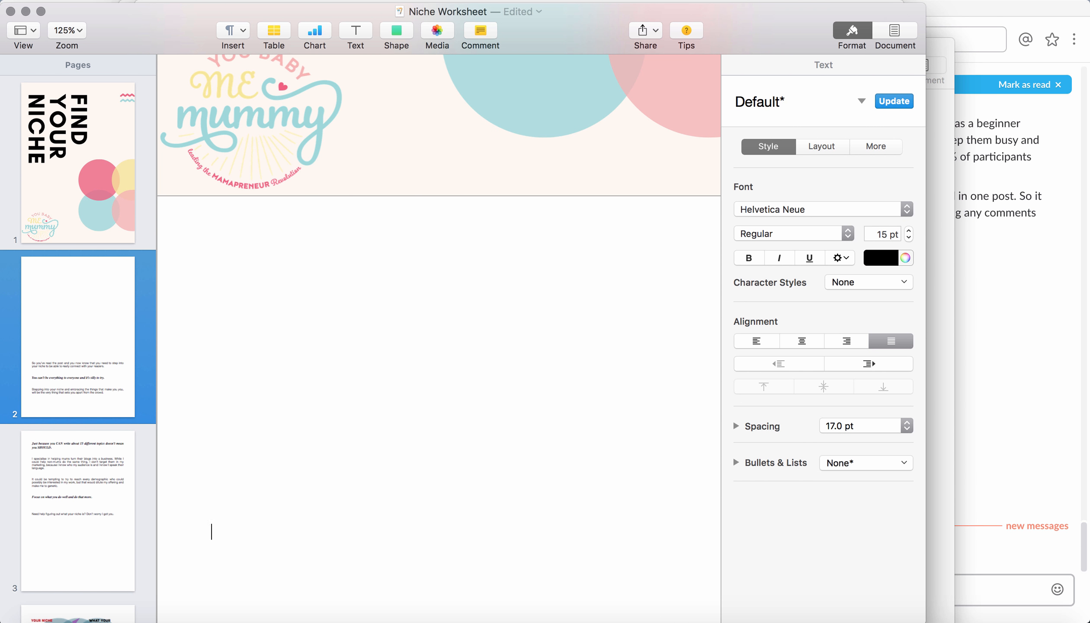
pyautogui.press('BackSpace')
pyautogui.press('BackSpace')
pyautogui.press('BackSpace')
pyautogui.press('BackSpace')
pyautogui.press('BackSpace')
pyautogui.press('BackSpace')
pyautogui.press('BackSpace')
pyautogui.press('BackSpace')
pyautogui.press('BackSpace')
pyautogui.press('BackSpace')
pyautogui.press('BackSpace')
pyautogui.press('BackSpace')
pyautogui.press('BackSpace')
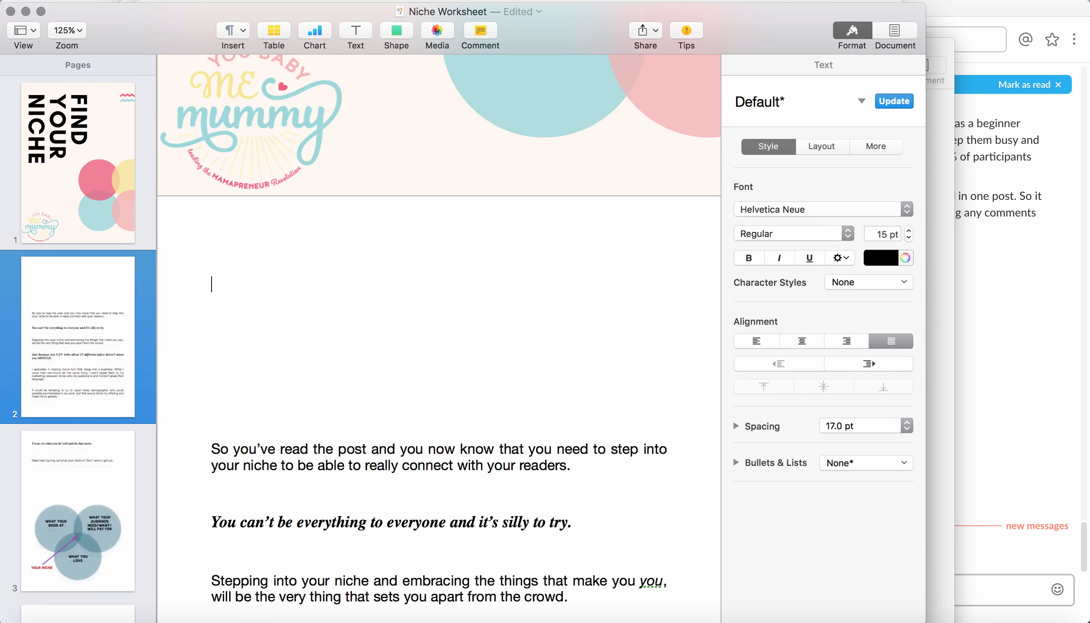
pyautogui.press('BackSpace')
pyautogui.press('BackSpace')
pyautogui.press('BackSpace')
pyautogui.press('BackSpace')
pyautogui.press('BackSpace')
pyautogui.press('BackSpace')
pyautogui.press('BackSpace')
pyautogui.press('BackSpace')
pyautogui.press('BackSpace')
pyautogui.press('BackSpace')
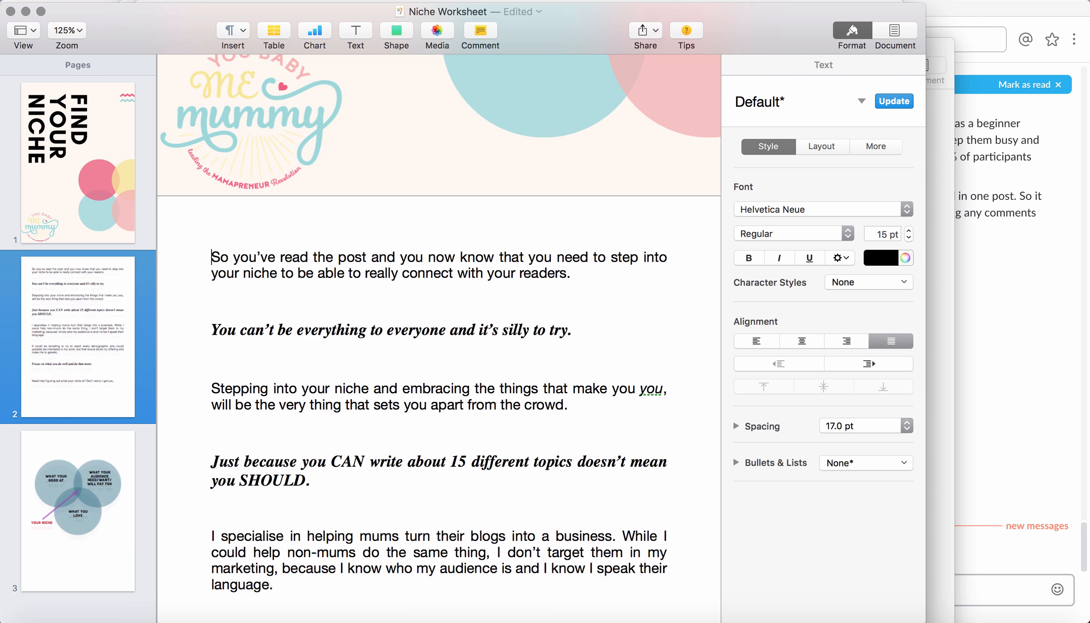
# Examine the full-page cover and its transition to the worksheet text on page 2.
pyautogui.scroll(3, 257, 270)
pyautogui.scroll(-6, 247, 255)
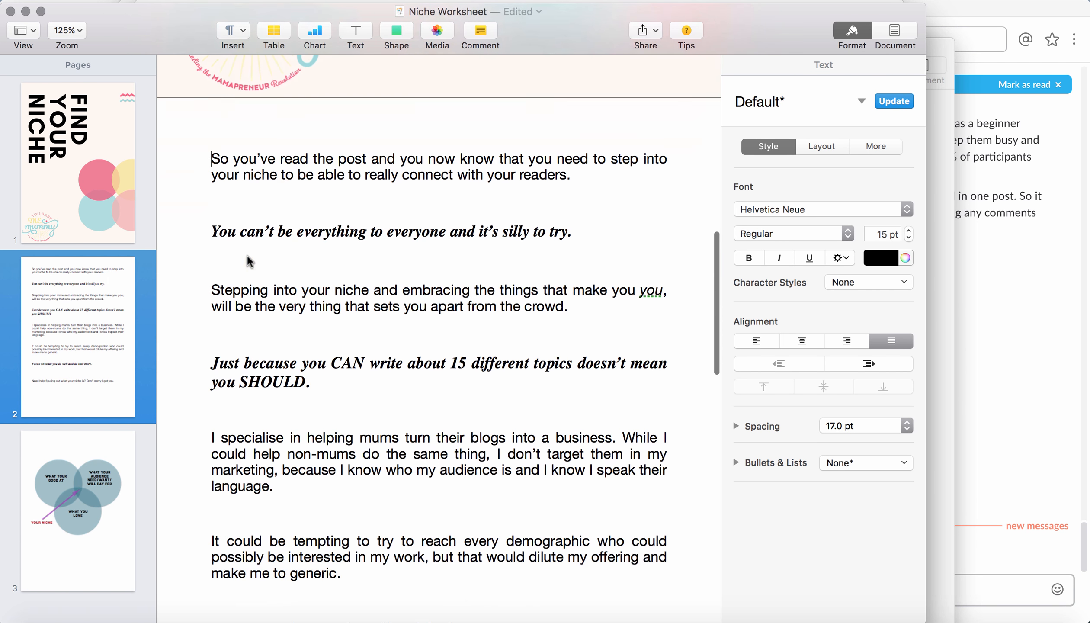
pyautogui.scroll(8, 247, 256)
pyautogui.scroll(5, 247, 255)
pyautogui.scroll(-3, 248, 253)
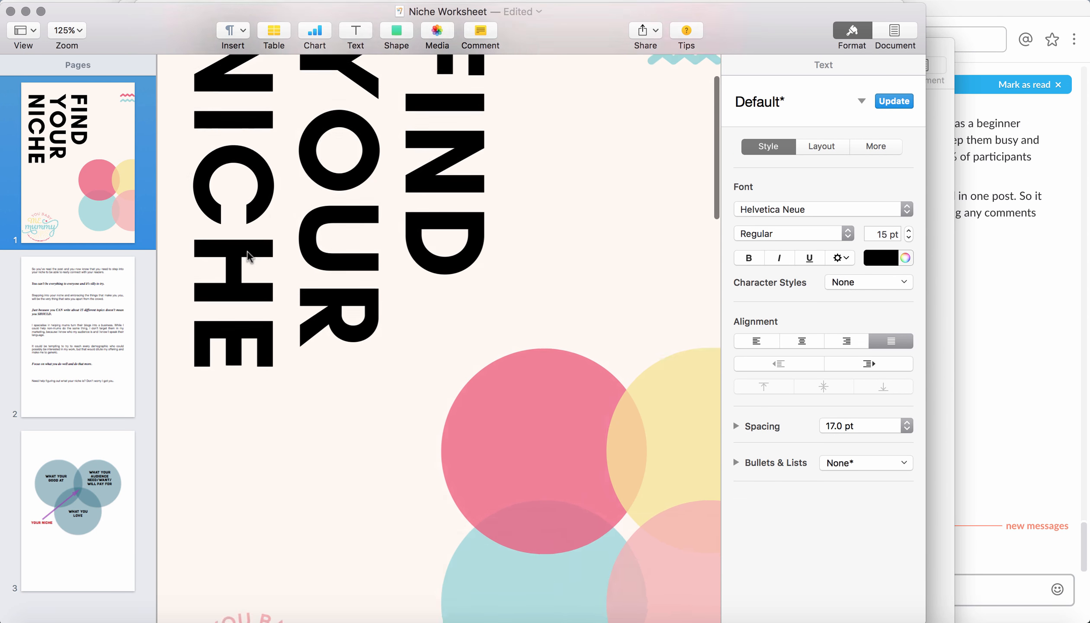
pyautogui.scroll(-5, 248, 243)
pyautogui.scroll(8, 249, 240)
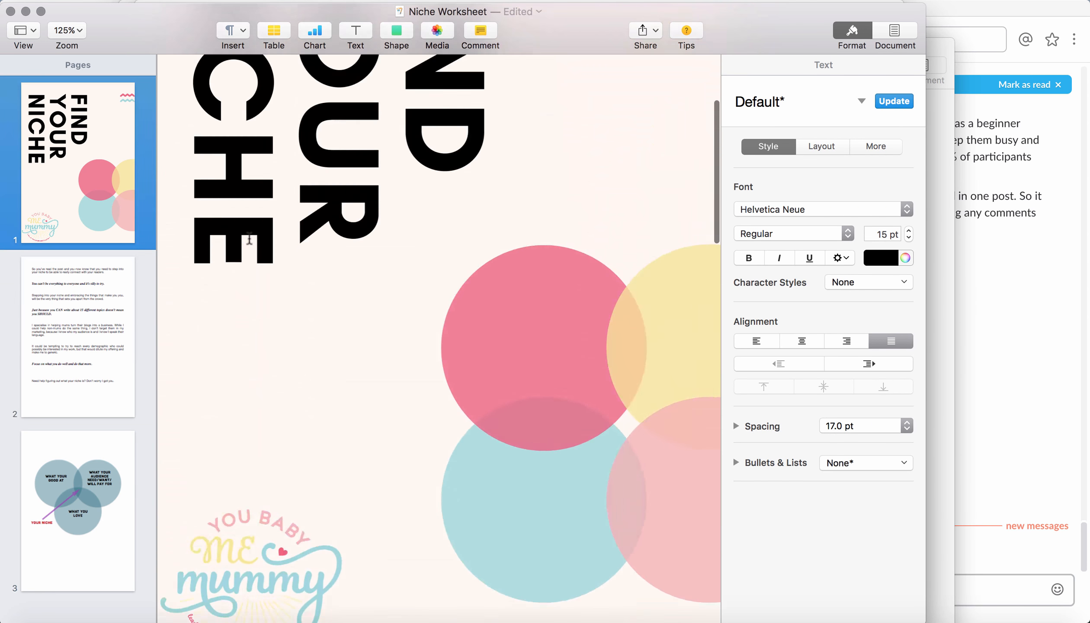
pyautogui.scroll(-1, 252, 243)
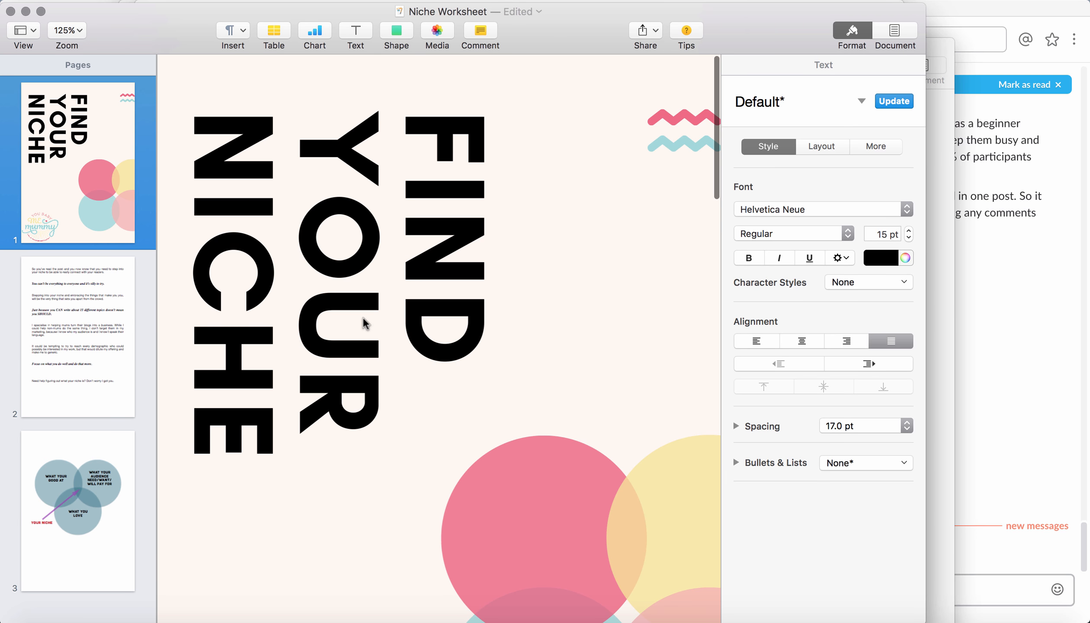
pyautogui.scroll(-10, 363, 317)
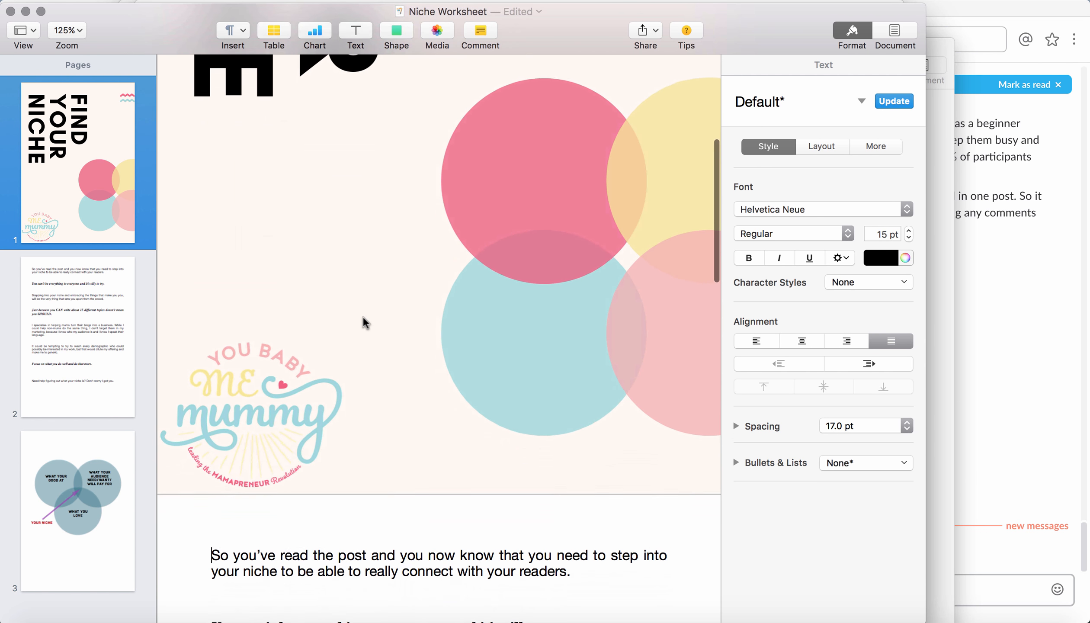
pyautogui.scroll(-9, 363, 317)
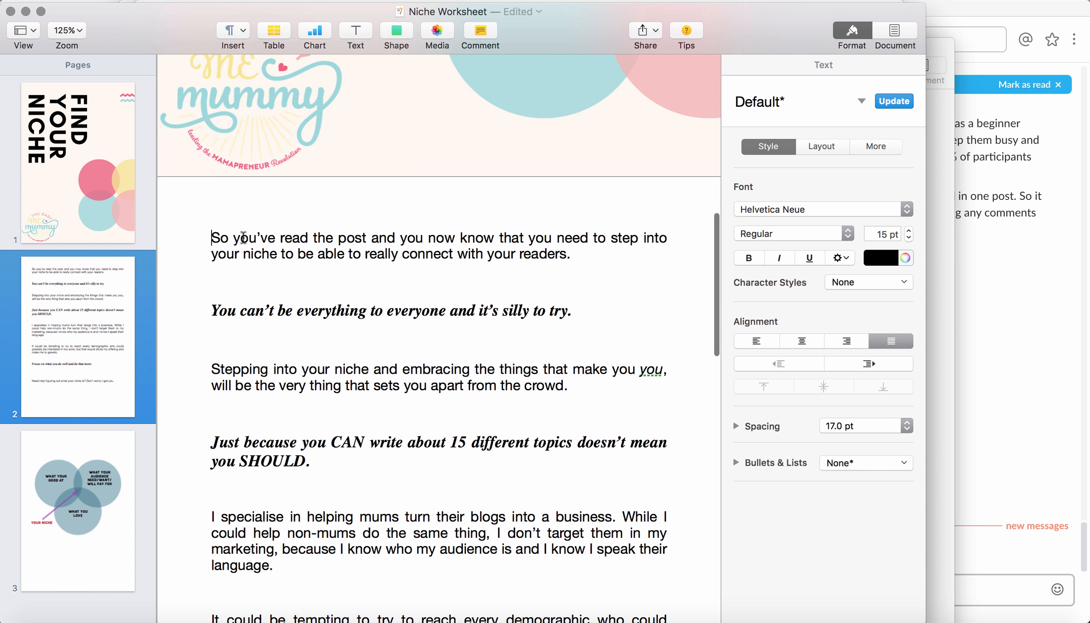
pyautogui.scroll(18, 281, 267)
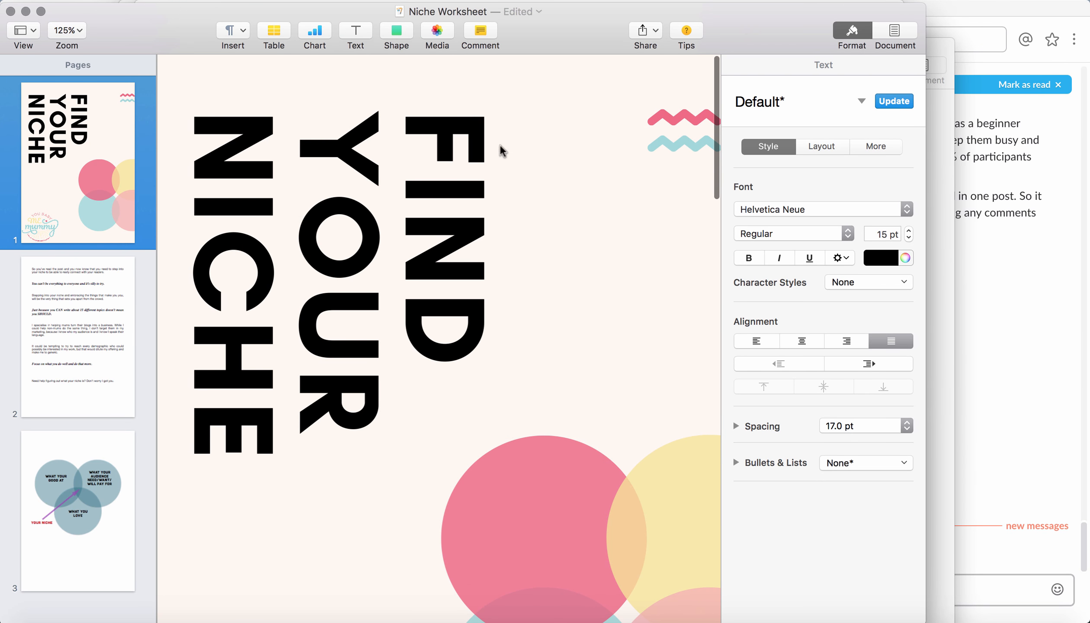
# Review the whole Niche Worksheet from the cover through the text page to the circle diagram on page 3, and return to the cover.
pyautogui.scroll(-20, 362, 533)
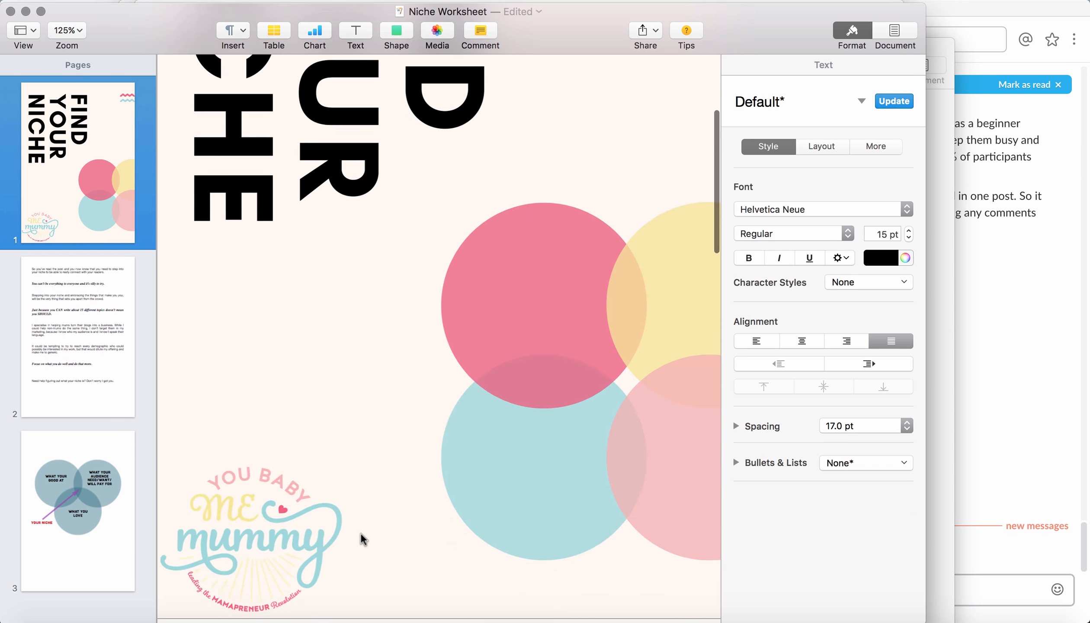
pyautogui.scroll(-14, 361, 534)
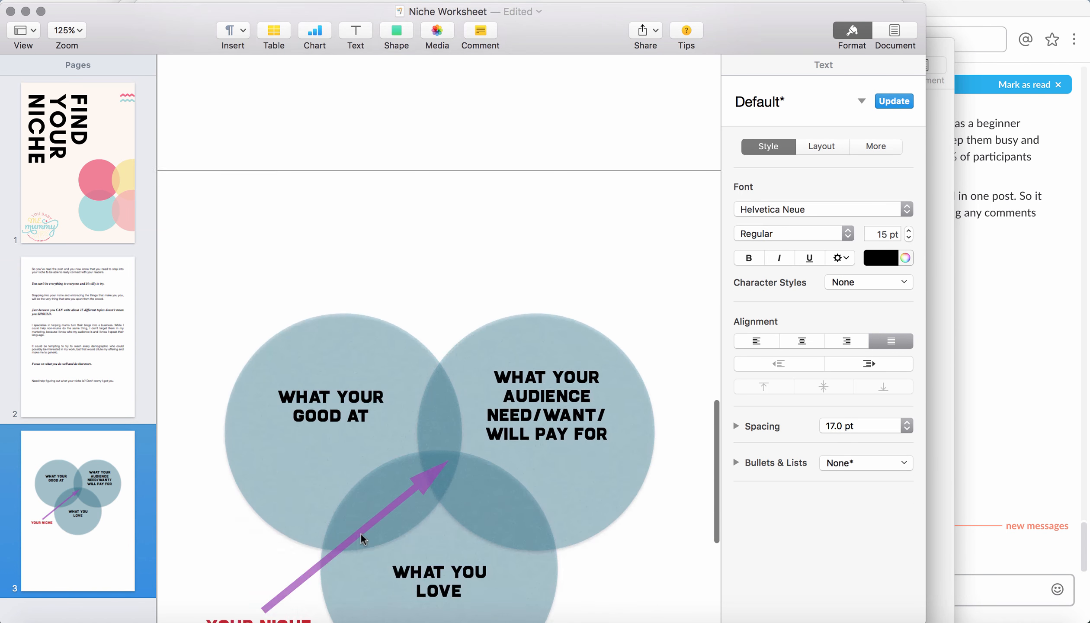
pyautogui.scroll(20, 402, 279)
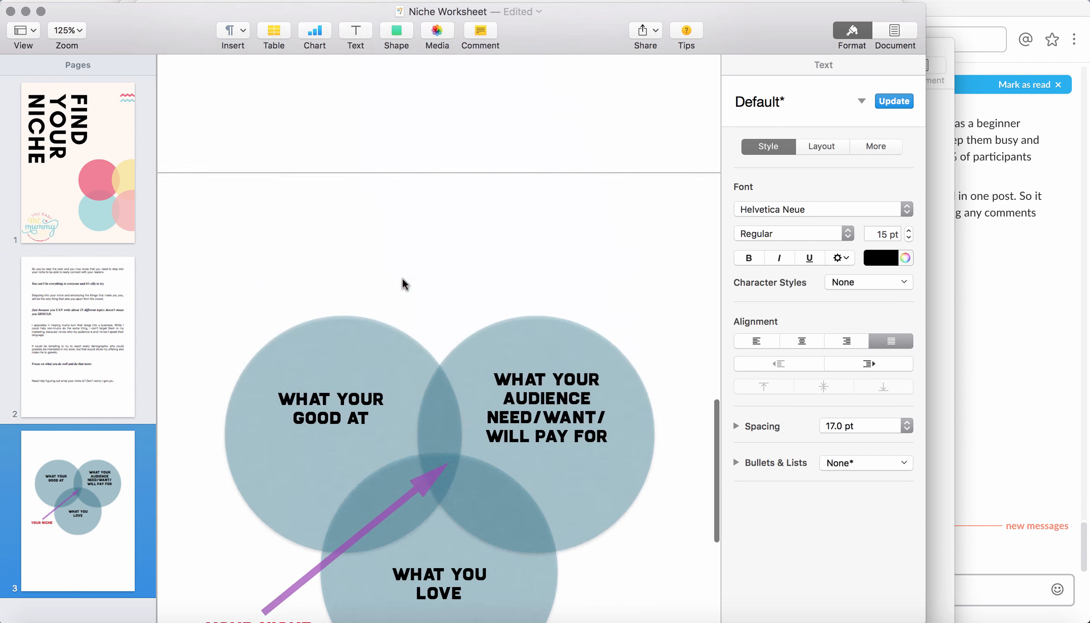
pyautogui.scroll(3, 402, 279)
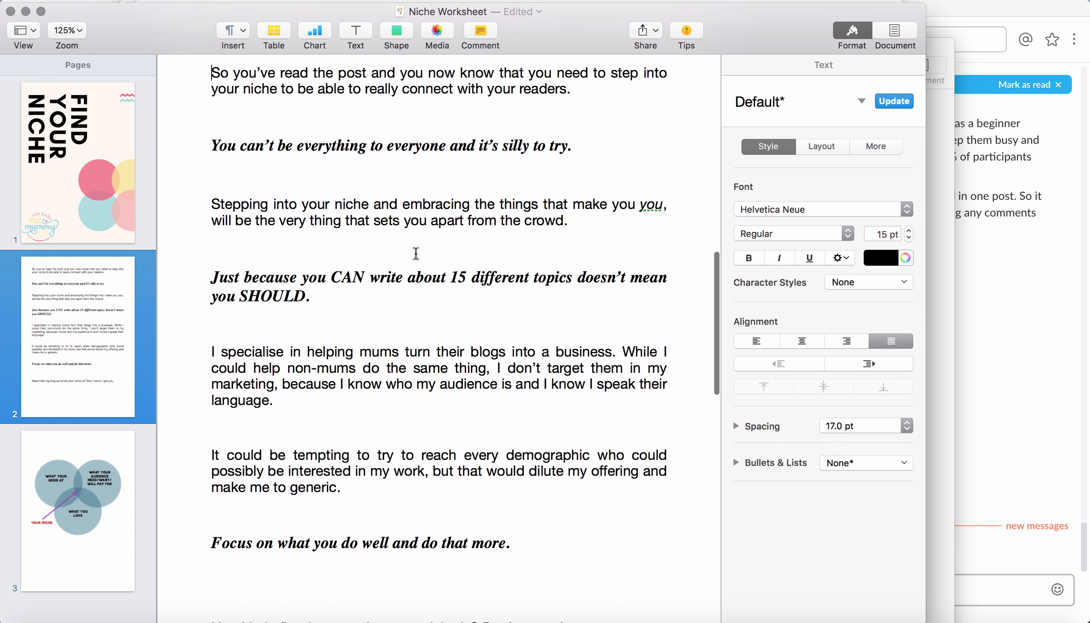
pyautogui.scroll(-8, 619, 204)
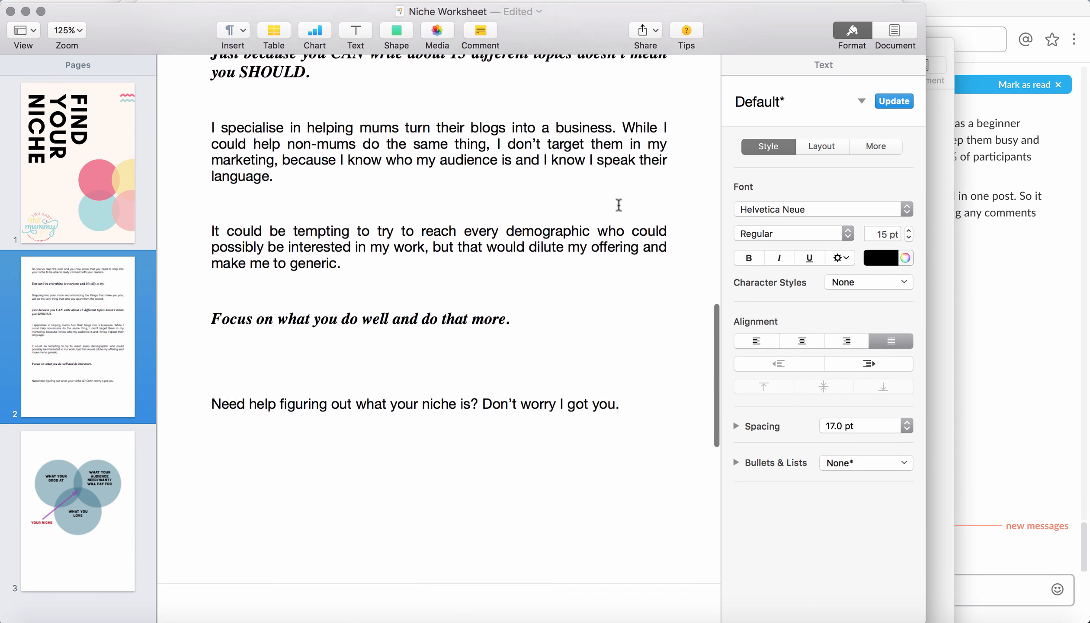
pyautogui.scroll(17, 618, 205)
pyautogui.scroll(12, 618, 204)
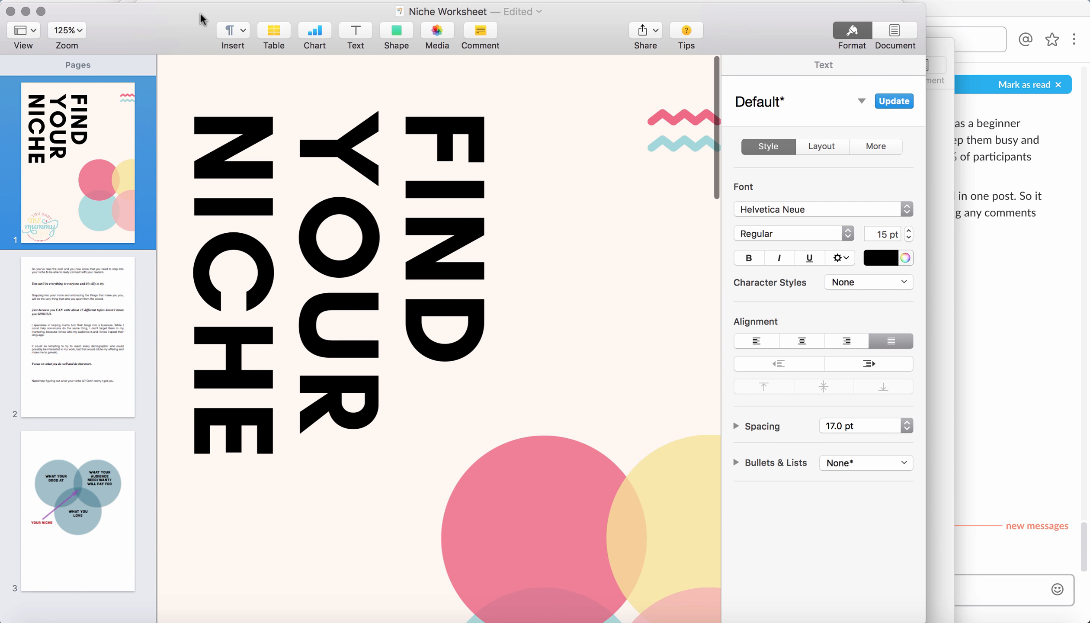
pyautogui.scroll(-1, 184, 261)
pyautogui.scroll(1, 183, 261)
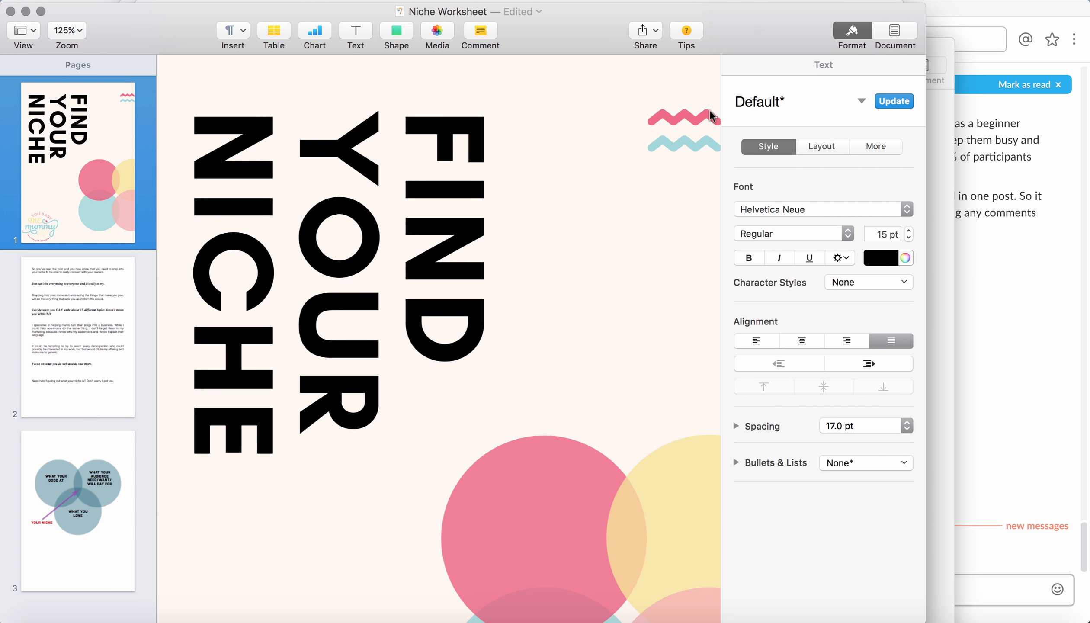
pyautogui.click(797, 1)
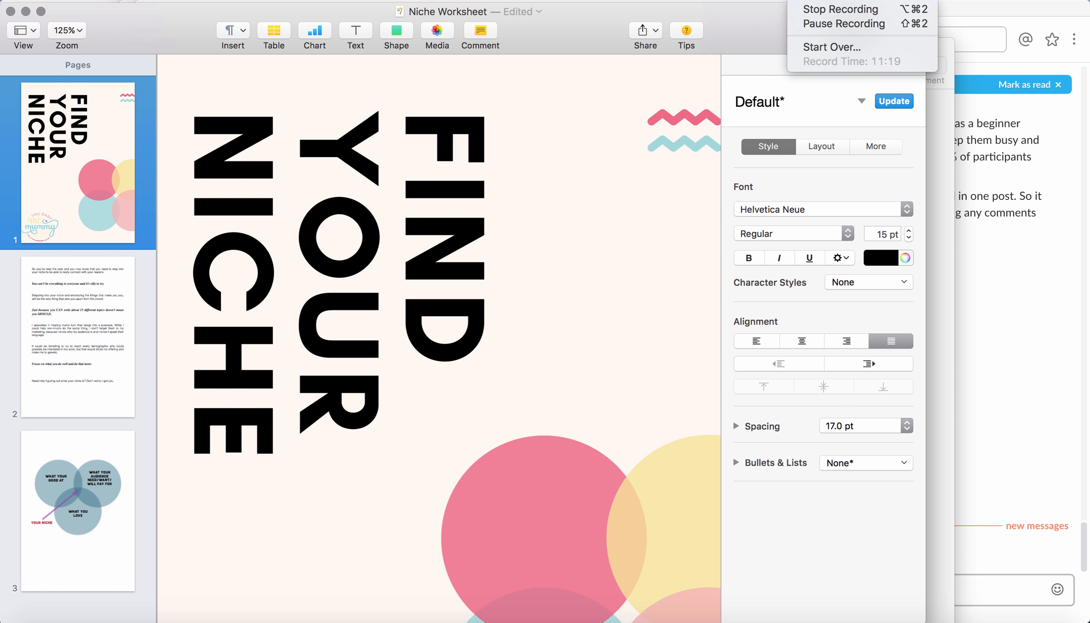